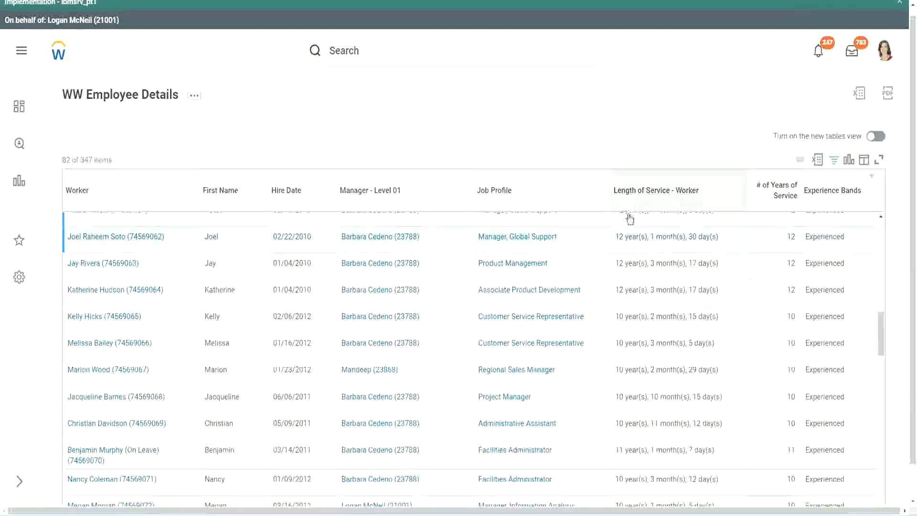
# - Compare the Length of Service values with the # of Years of Service and Experience Bands values in several worker rows of the report
pyautogui.moveTo(620, 239); pyautogui.dragTo(615, 240)
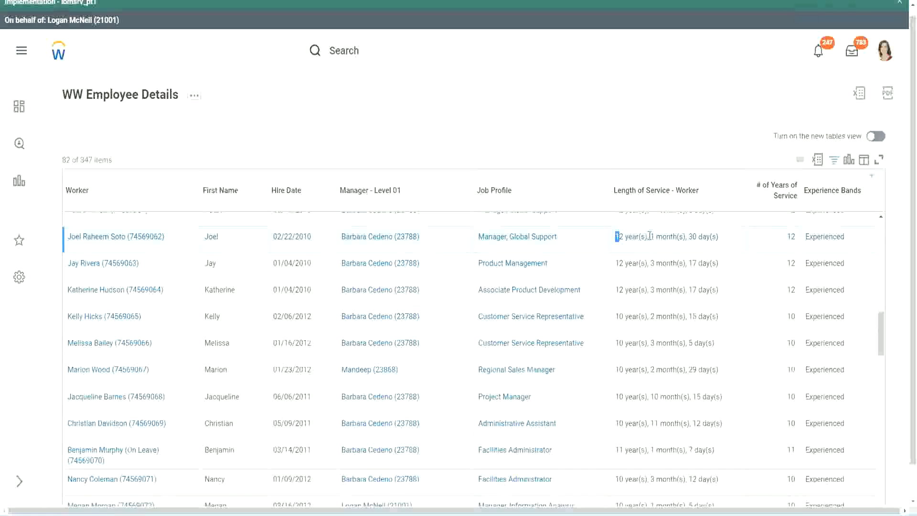
pyautogui.click(646, 237)
pyautogui.moveTo(614, 238); pyautogui.dragTo(703, 237)
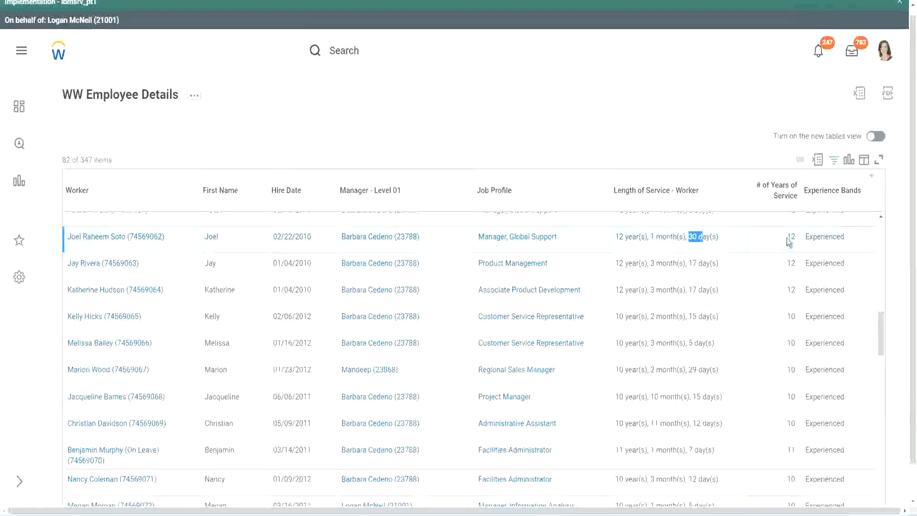
pyautogui.moveTo(787, 236); pyautogui.dragTo(795, 236)
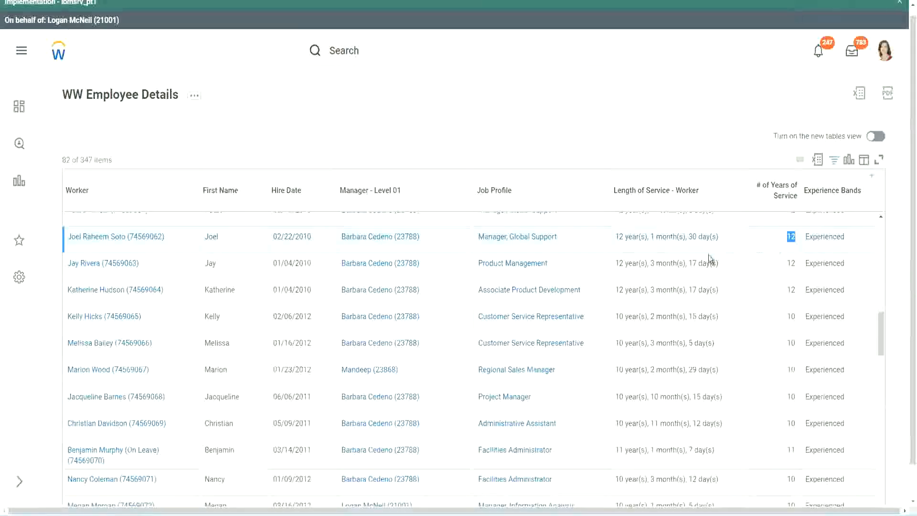
pyautogui.click(634, 424)
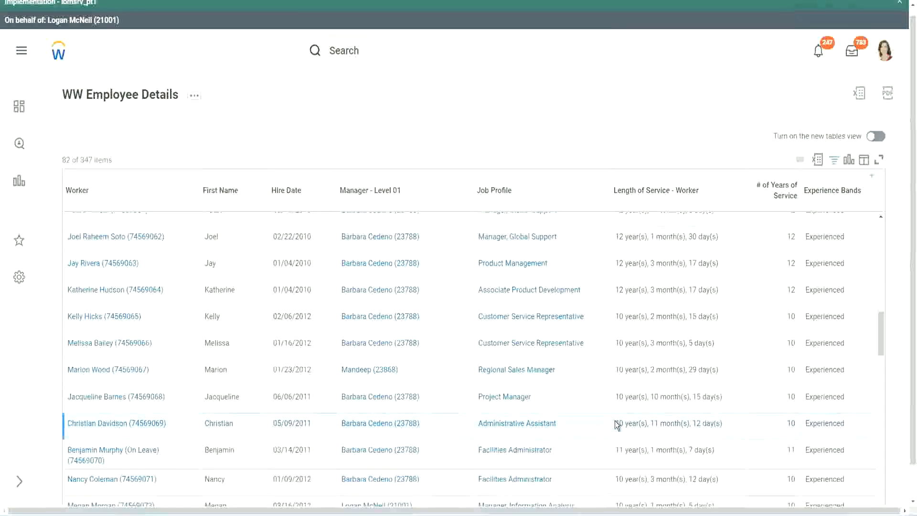
pyautogui.doubleClick(653, 422)
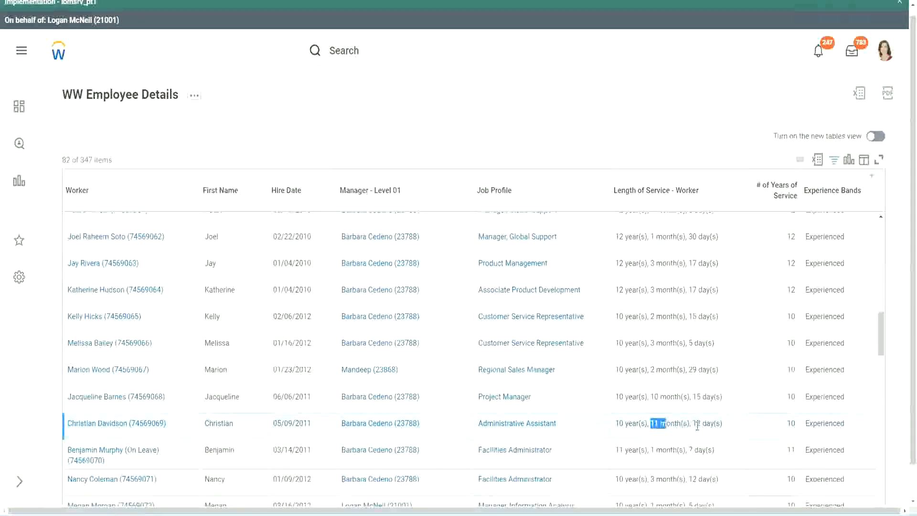
pyautogui.moveTo(697, 425); pyautogui.dragTo(702, 424)
pyautogui.click(712, 423)
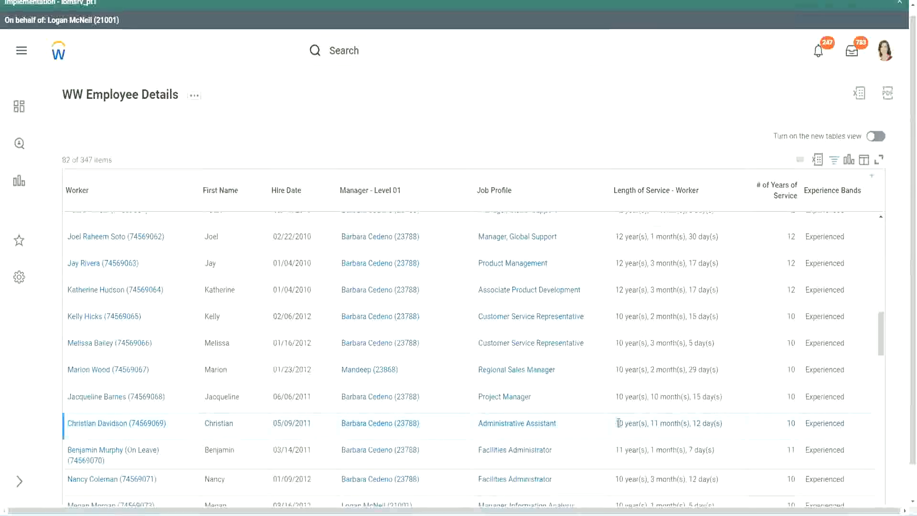
pyautogui.doubleClick(791, 424)
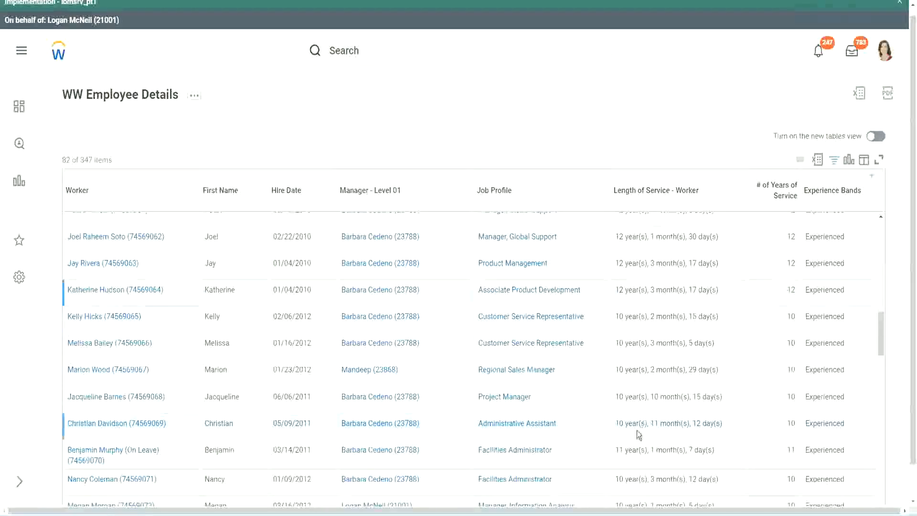
pyautogui.doubleClick(620, 423)
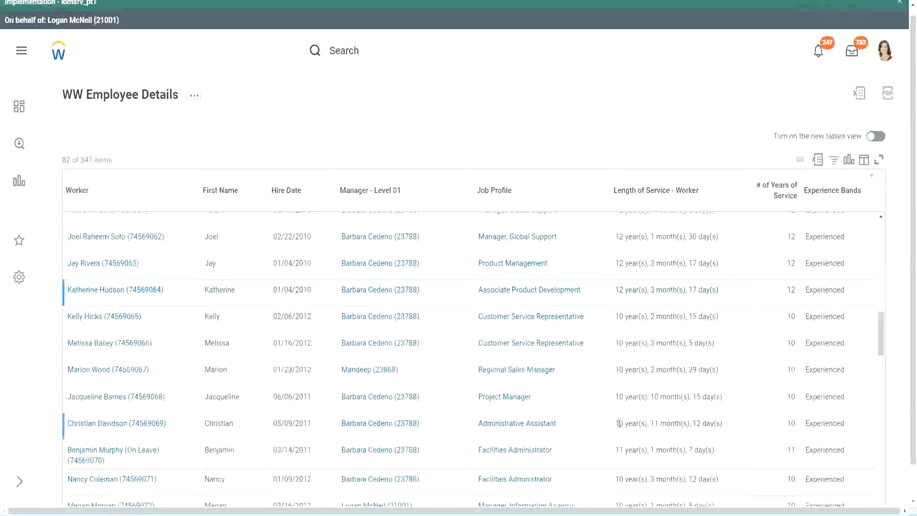
pyautogui.click(693, 421)
pyautogui.doubleClick(792, 236)
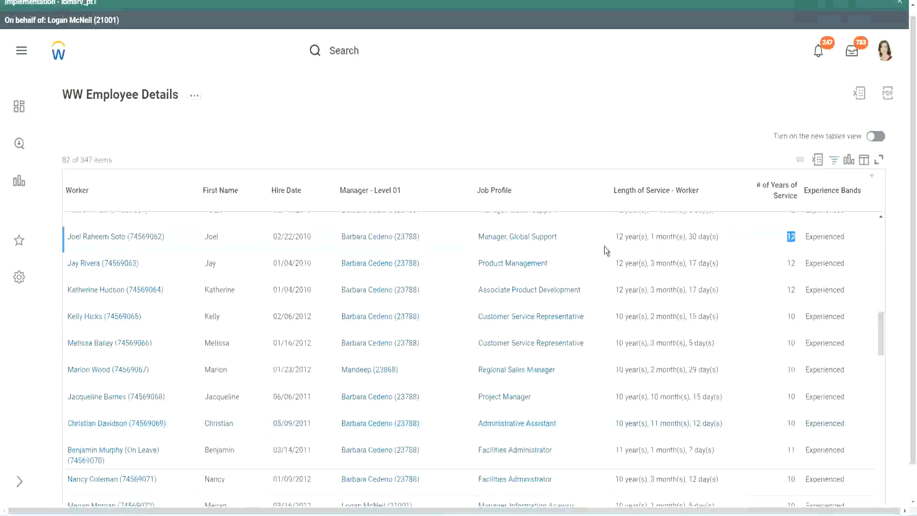
pyautogui.moveTo(616, 236); pyautogui.dragTo(731, 233)
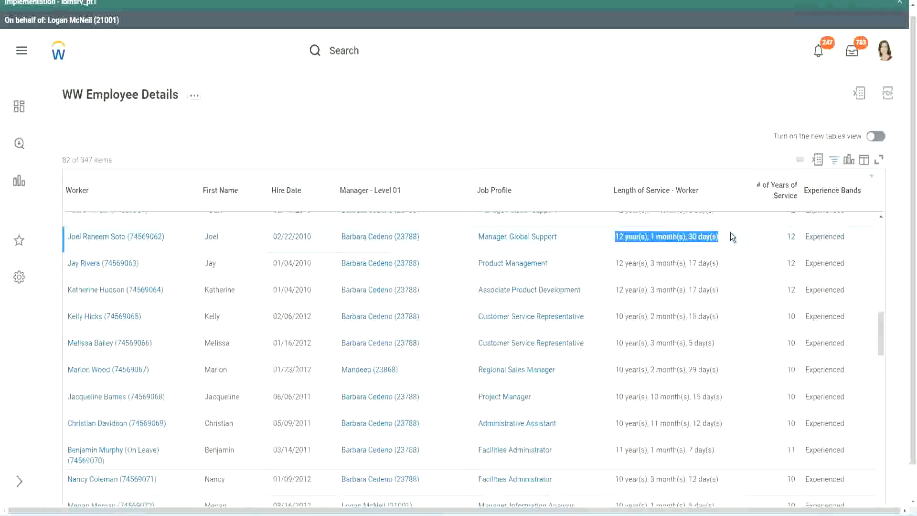
pyautogui.click(711, 422)
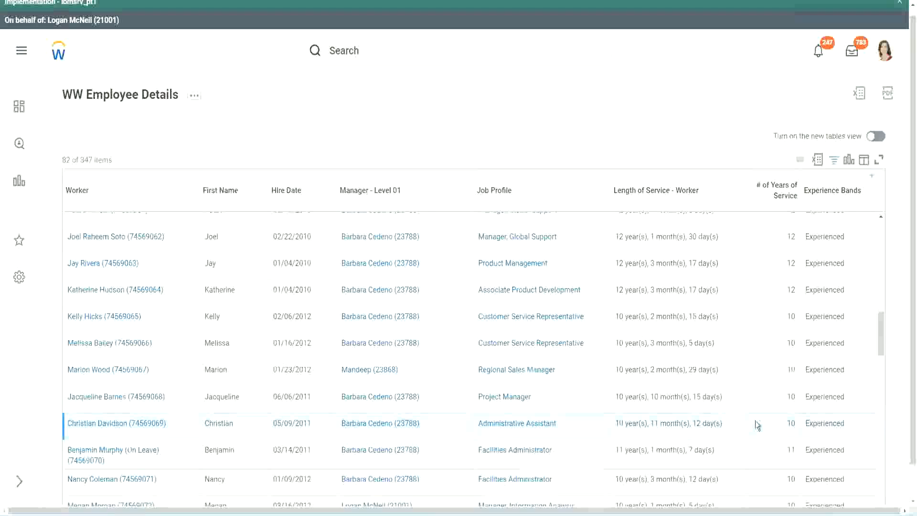
pyautogui.doubleClick(792, 422)
pyautogui.click(757, 426)
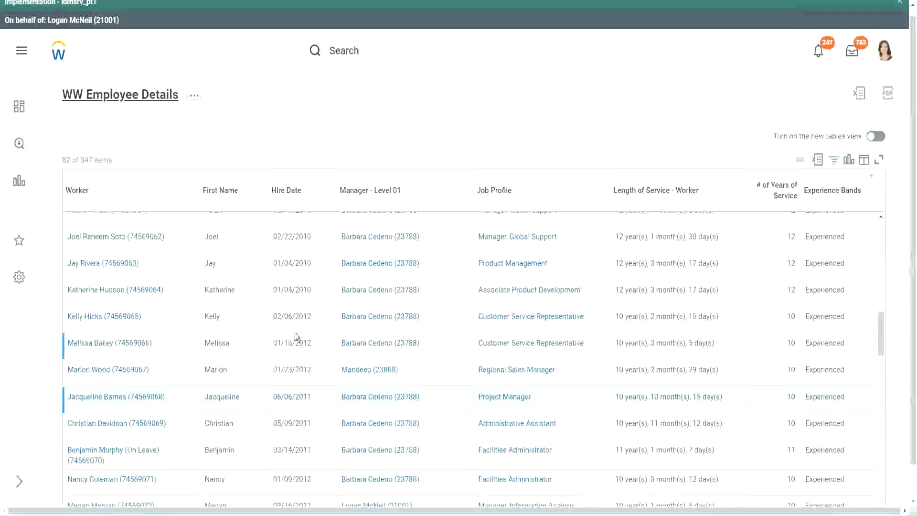
# - Open the calculated field CF-WW-Eval Exp-Derive Experience Bands from Years of Service in a new tab and review its conditions and return values
pyautogui.scroll(-4, 294, 332)
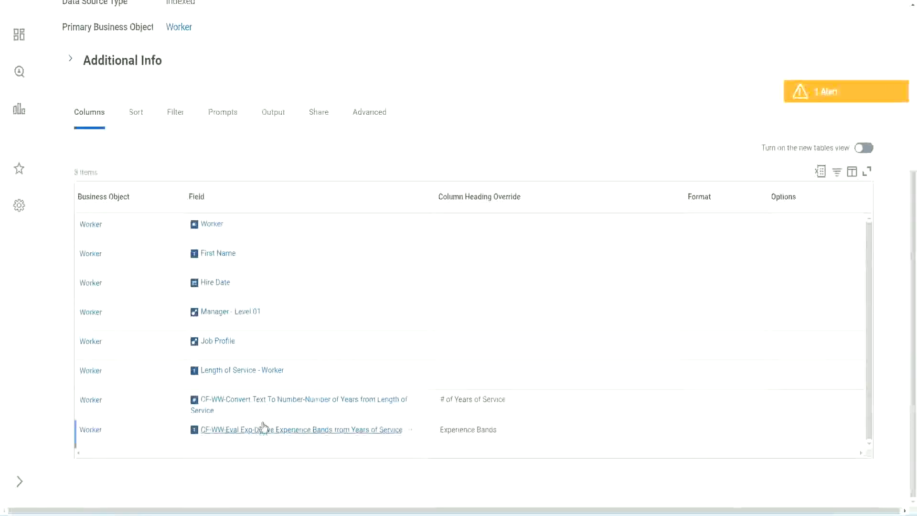
pyautogui.rightClick(249, 435)
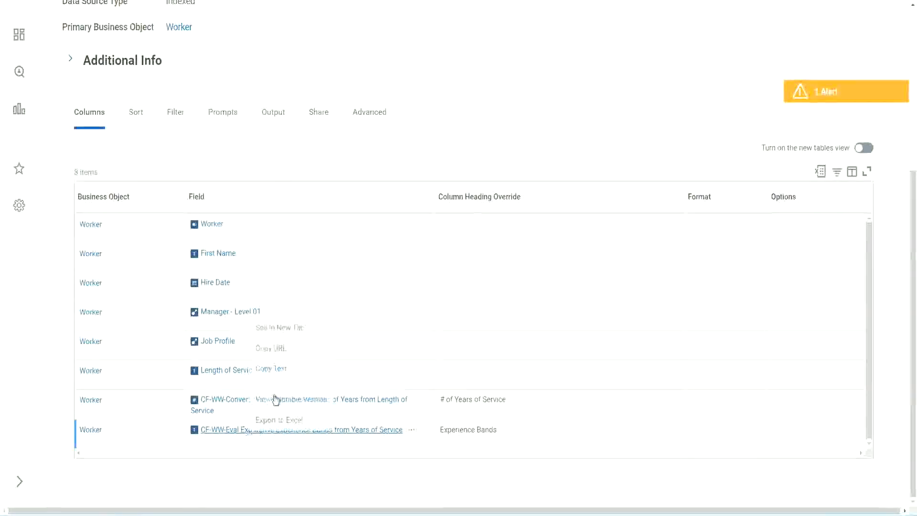
pyautogui.click(287, 326)
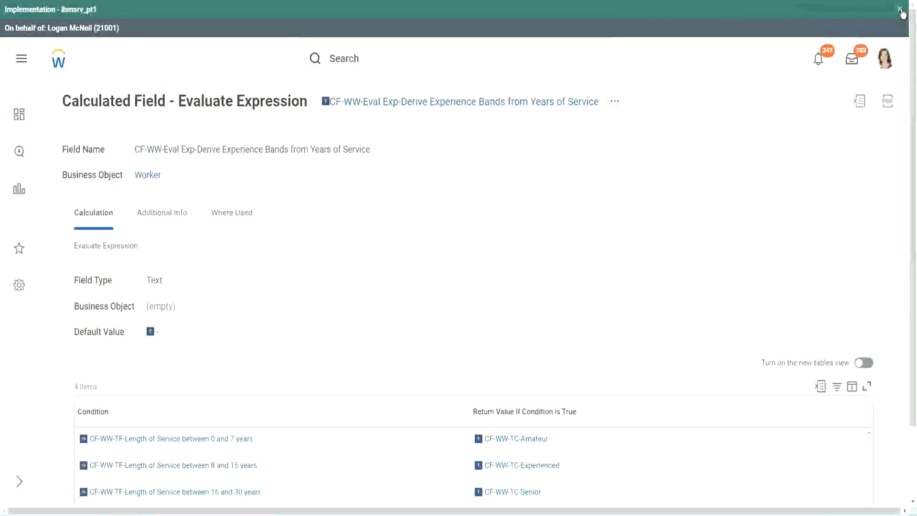
pyautogui.click(901, 10)
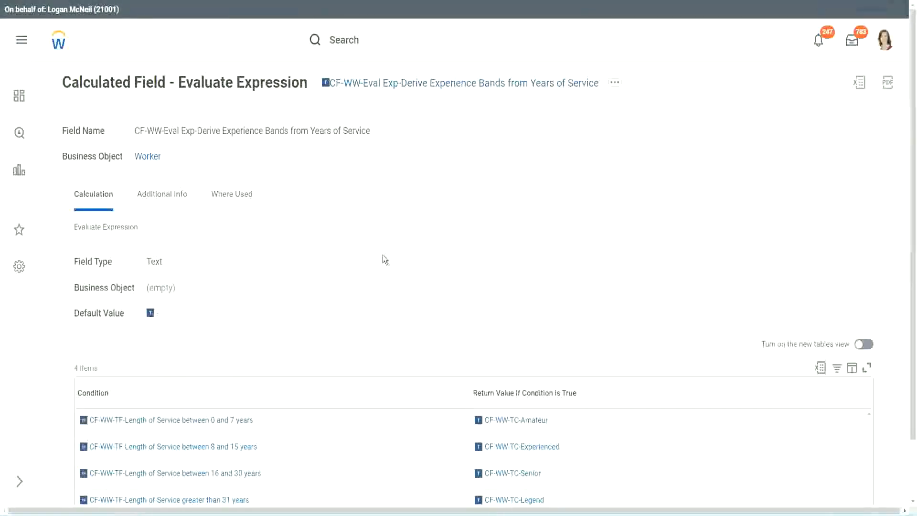
pyautogui.scroll(-1, 383, 255)
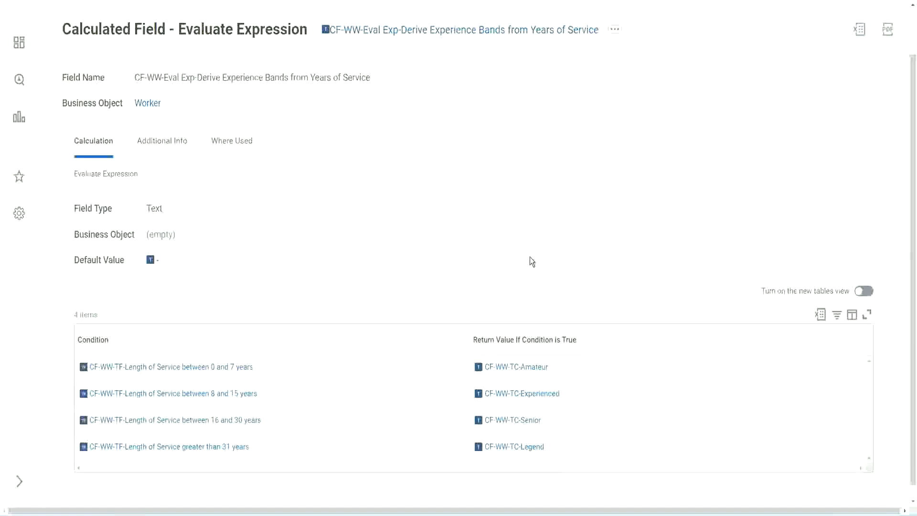
pyautogui.click(416, 338)
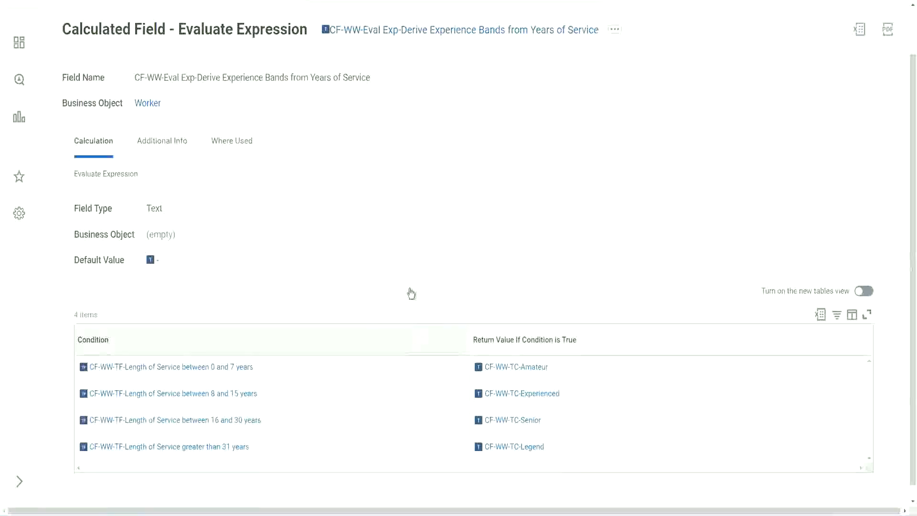
pyautogui.click(409, 221)
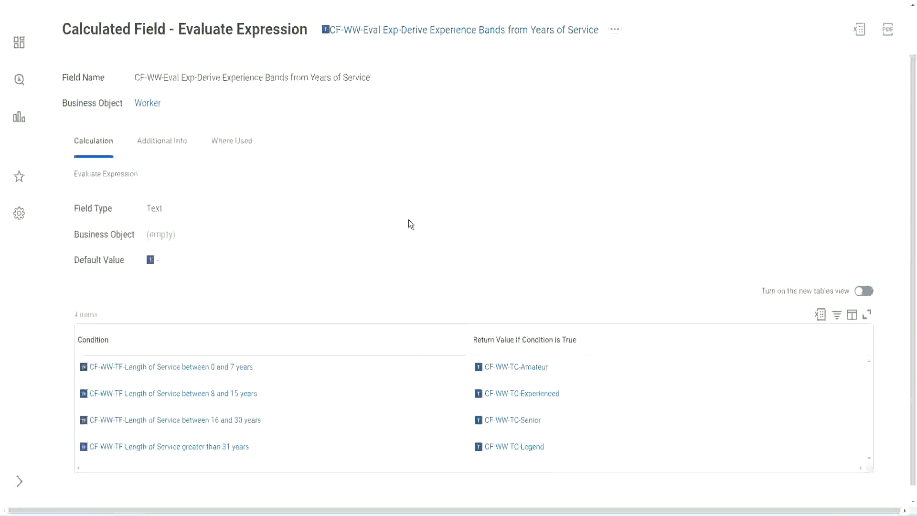
# - Copy the experience bands field's name, return to the report definition, and find and open the Create Calculated Field task
pyautogui.rightClick(404, 37)
pyautogui.click(428, 85)
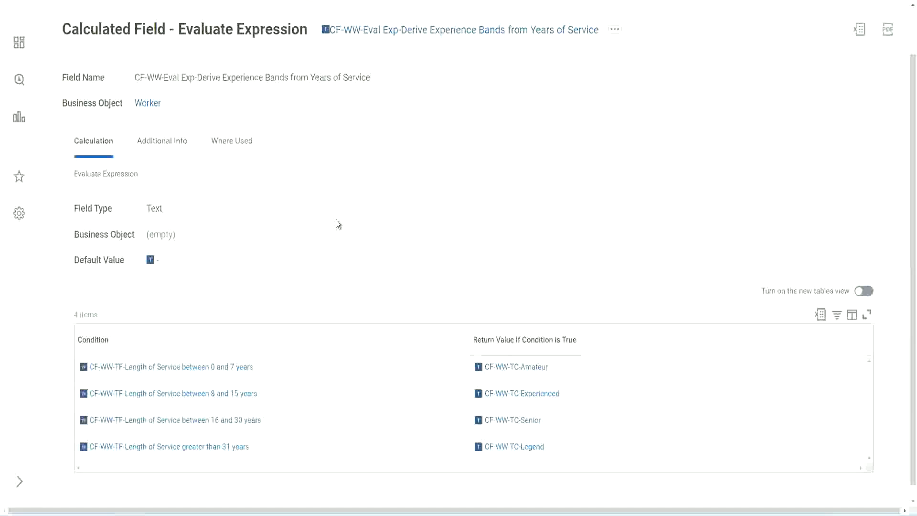
pyautogui.scroll(1, 357, 189)
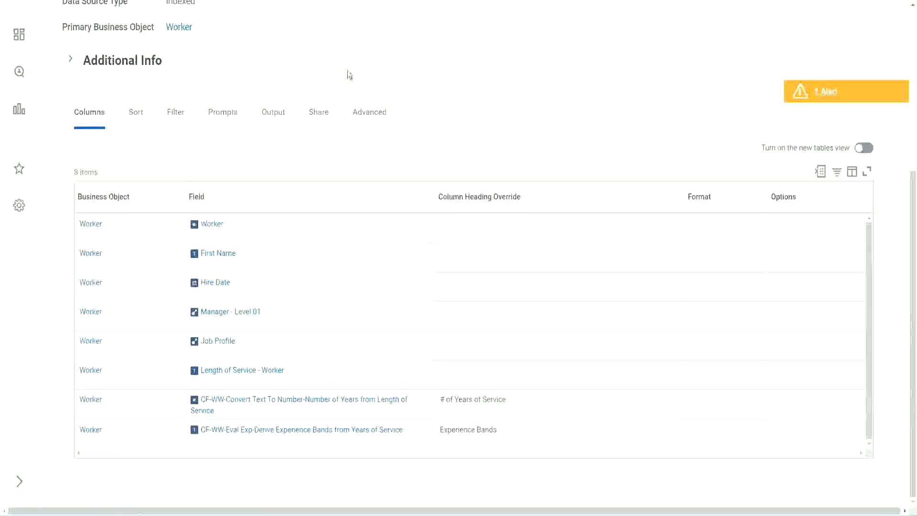
pyautogui.scroll(5, 348, 73)
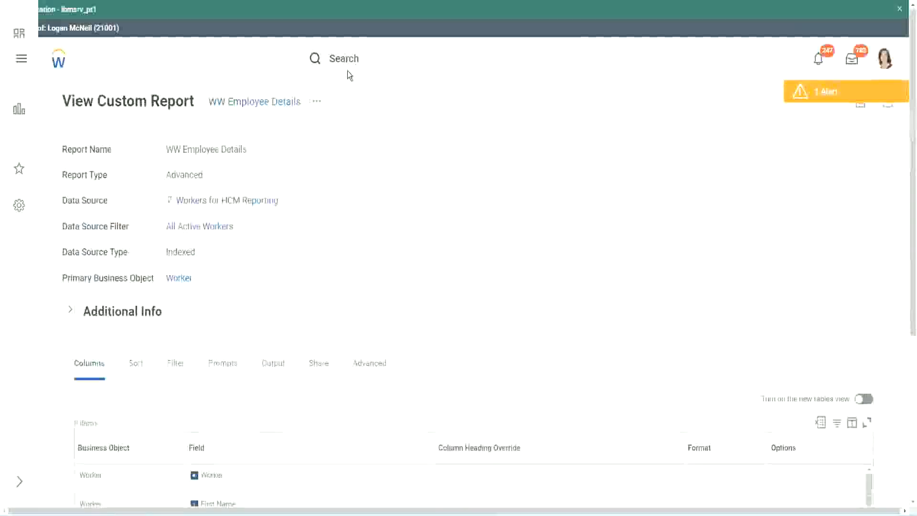
pyautogui.click(373, 57)
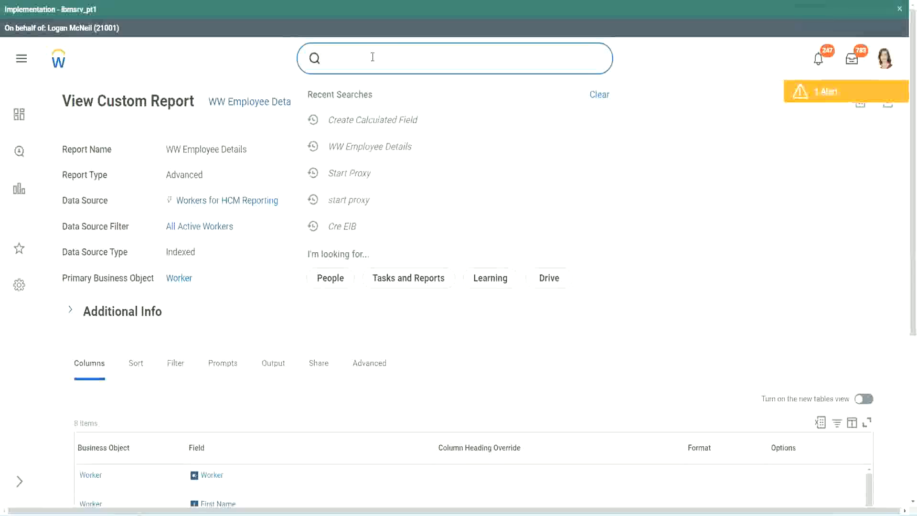
pyautogui.write('create cal field')
pyautogui.click(386, 98)
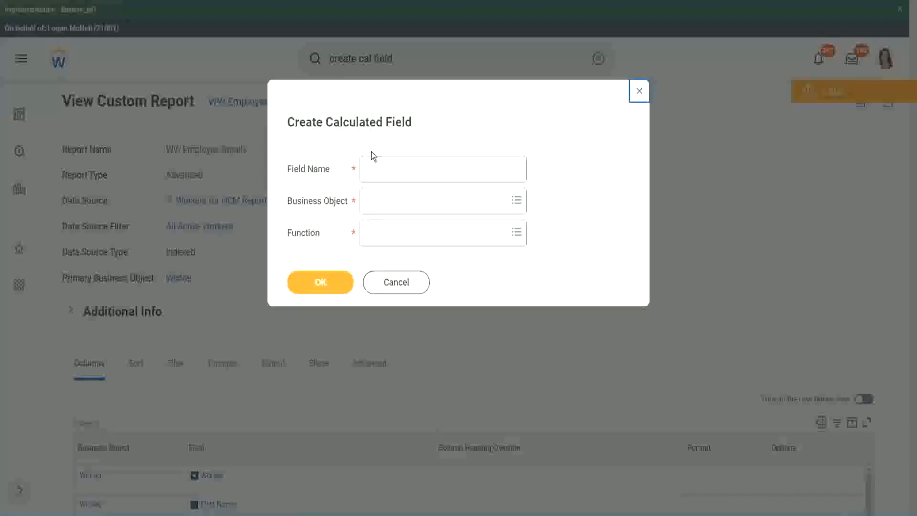
# - Fill in the new calculated field's name with the copied text CF-WW-Eval Exp-Derive Experience Bands from Years of Service
pyautogui.click(388, 171)
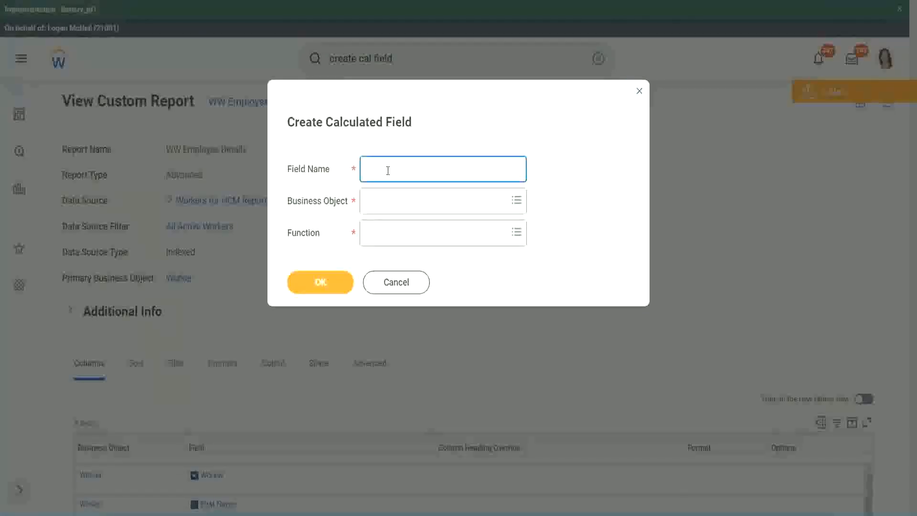
pyautogui.hotkey('ctrl', 'v')
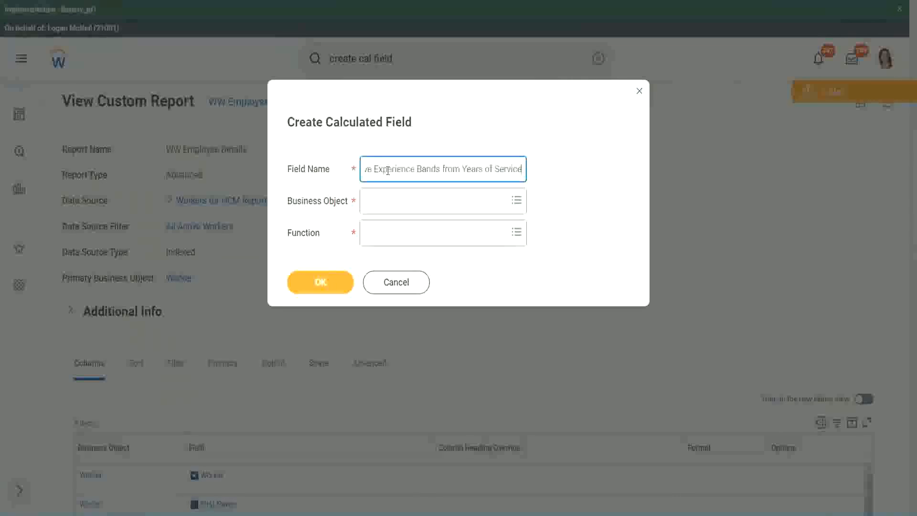
pyautogui.moveTo(413, 169); pyautogui.dragTo(335, 154)
pyautogui.click(415, 169)
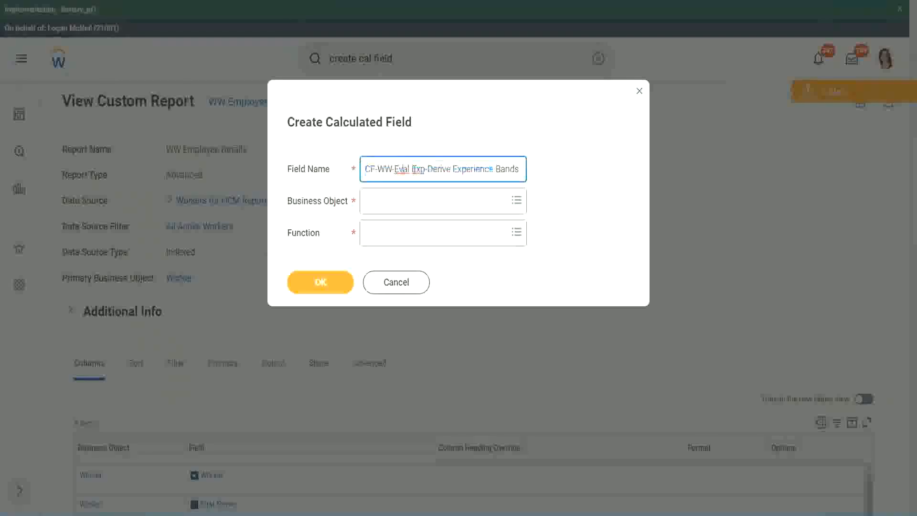
# - Insert the word "Bands" after "Eval Exp" in the new calculated field's name
pyautogui.moveTo(414, 170); pyautogui.dragTo(425, 169)
pyautogui.press('Right')
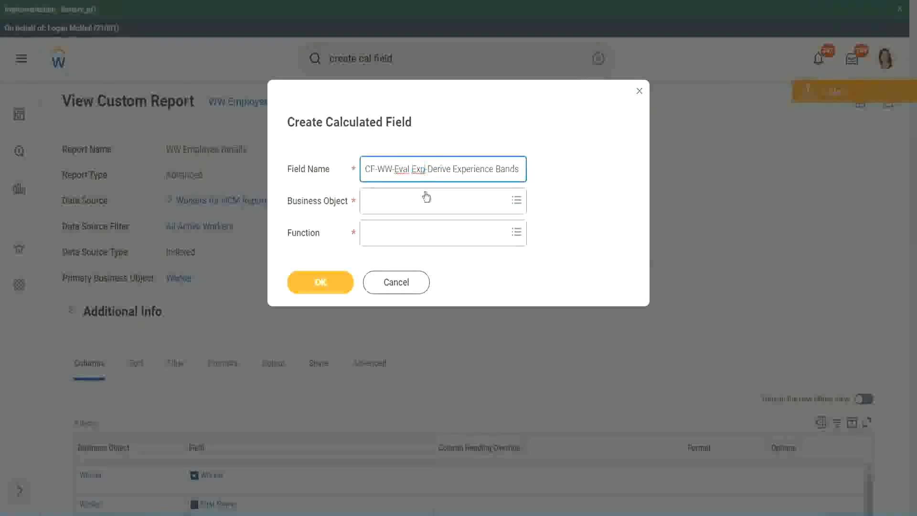
pyautogui.write('bands')
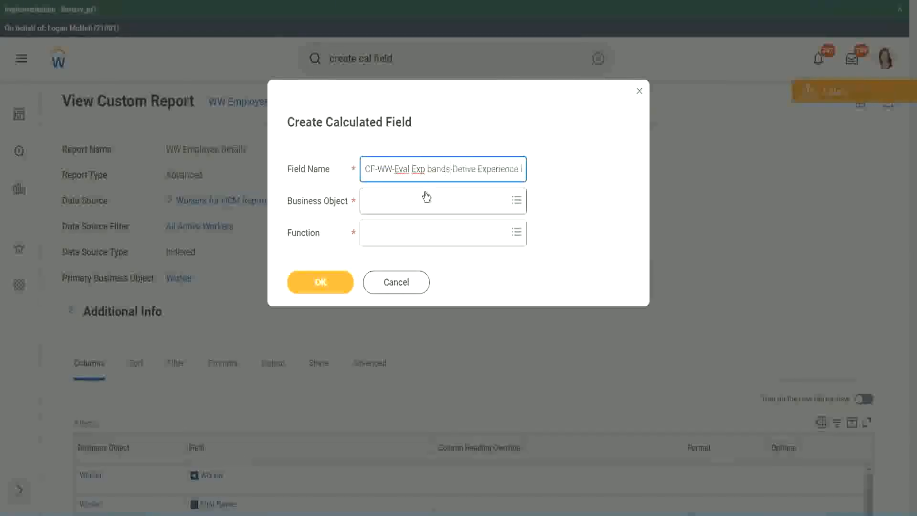
pyautogui.press('Left')
pyautogui.press('Left')
pyautogui.press('Left')
pyautogui.press('Left')
pyautogui.hotkey('shift', 'Left')
pyautogui.write('B')
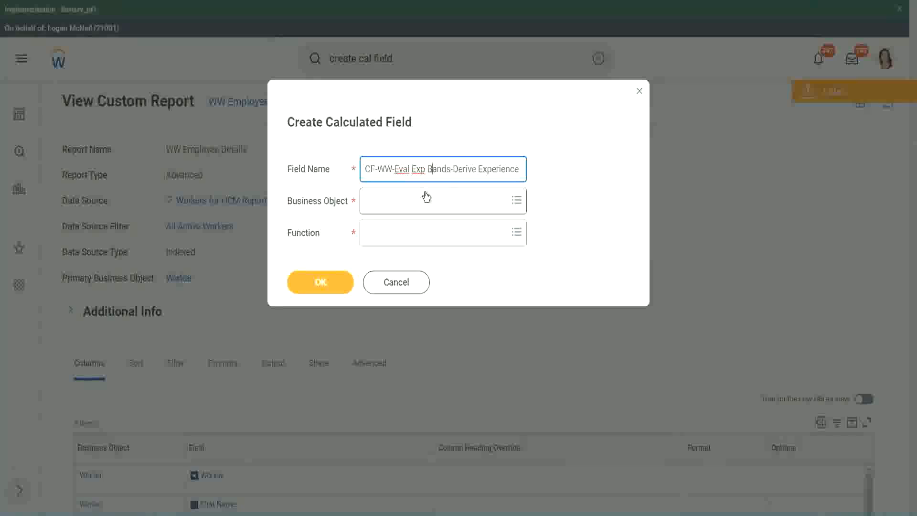
pyautogui.press('Right')
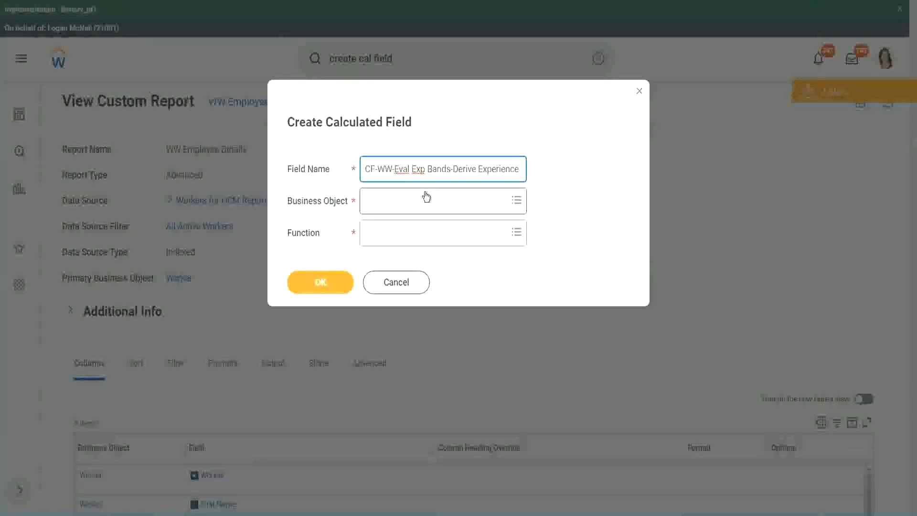
pyautogui.write('Band')
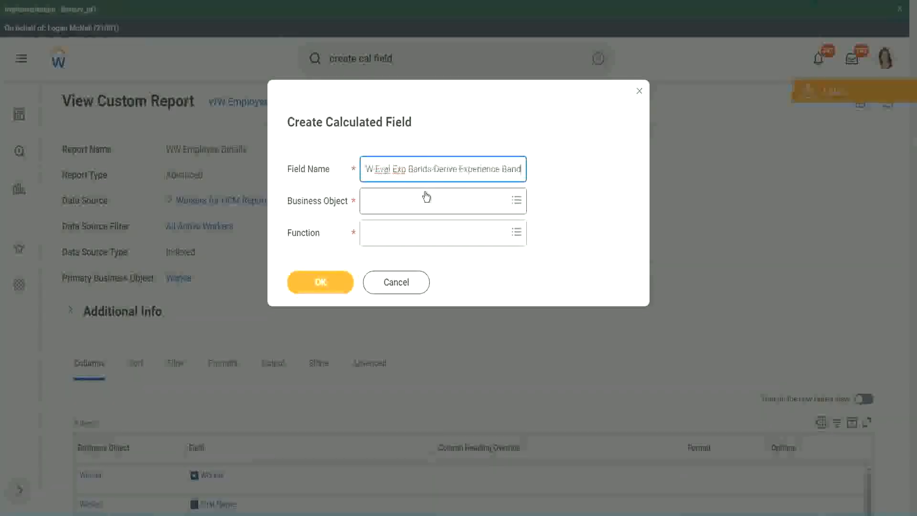
pyautogui.write('s from Years of')
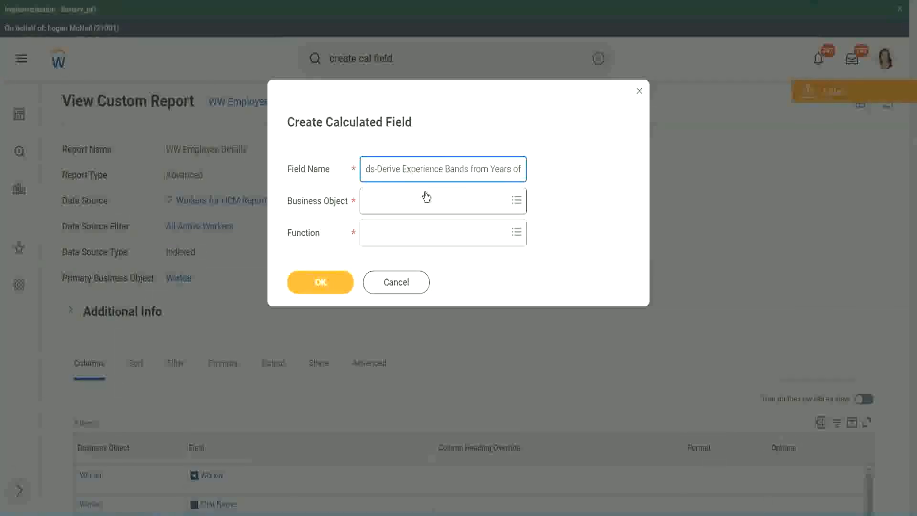
# - Replace "Derive" with "Determine" in the new calculated field's name
pyautogui.press('Left')
pyautogui.press('Left')
pyautogui.press('Left')
pyautogui.press('Left')
pyautogui.press('Left')
pyautogui.press('Left')
pyautogui.press('Left')
pyautogui.press('Left')
pyautogui.press('Left')
pyautogui.press('Left')
pyautogui.press('Left')
pyautogui.press('Left')
pyautogui.press('Left')
pyautogui.press('Left')
pyautogui.press('Left')
pyautogui.press('Left')
pyautogui.press('Left')
pyautogui.press('Left')
pyautogui.press('Left')
pyautogui.press('Left')
pyautogui.hotkey('shift', 'Left')
pyautogui.hotkey('shift', 'Left')
pyautogui.hotkey('shift', 'Left')
pyautogui.hotkey('shift', 'Left')
pyautogui.hotkey('shift', 'Left')
pyautogui.hotkey('shift', 'Left')
pyautogui.write('Determine')
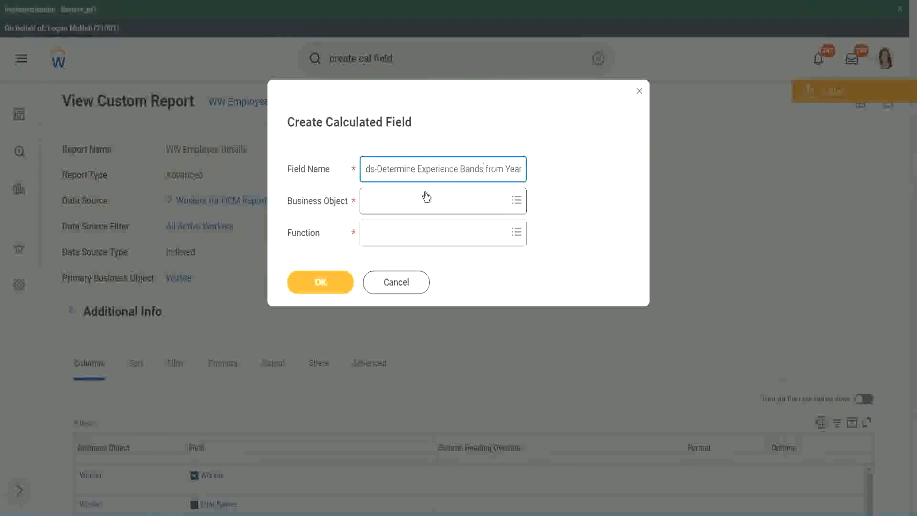
pyautogui.press('End')
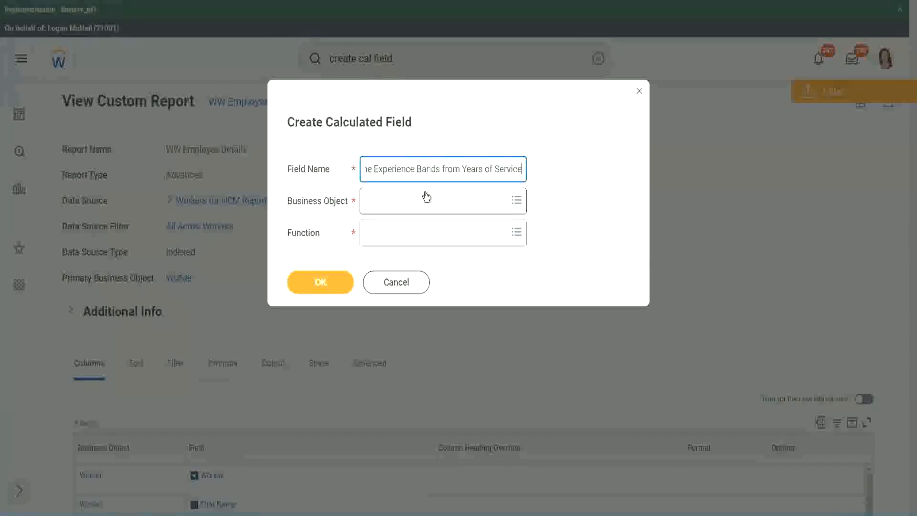
# - Set the new calculated field's business object to Worker
pyautogui.click(408, 201)
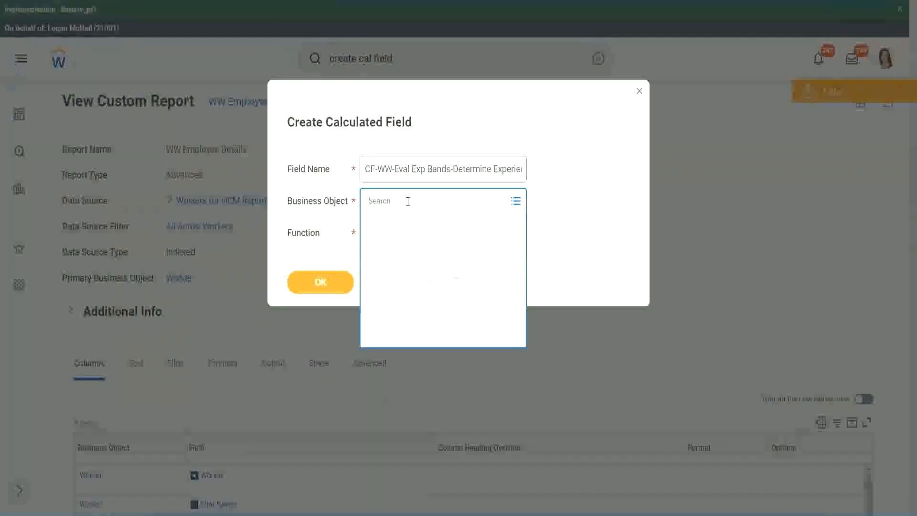
pyautogui.write('work')
pyautogui.press('Return')
pyautogui.write('er')
pyautogui.press('Return')
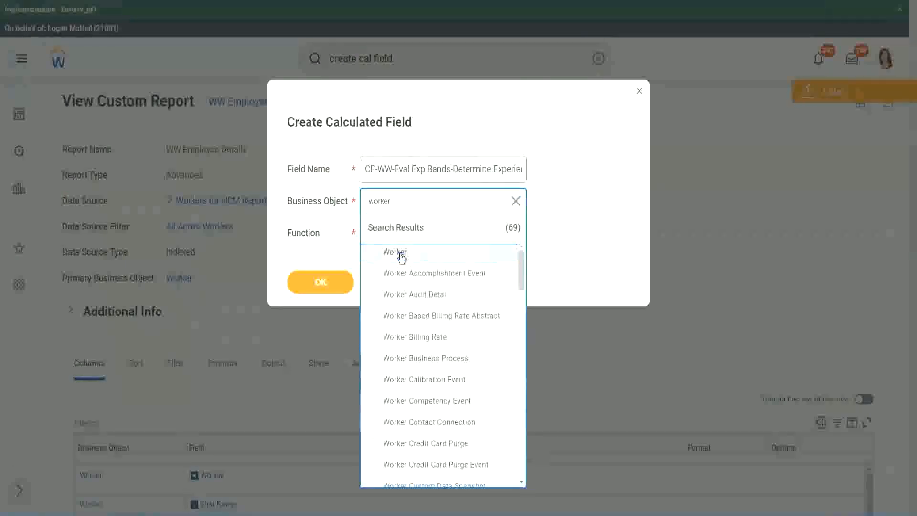
pyautogui.click(397, 253)
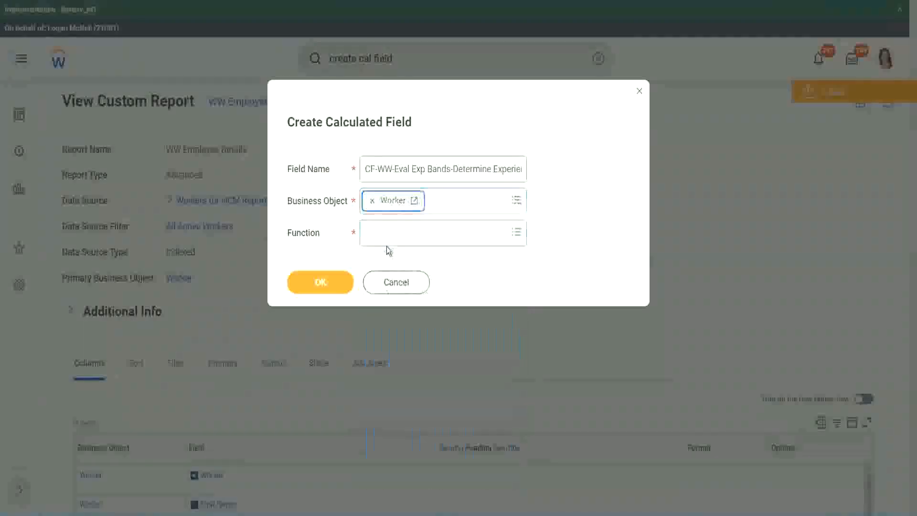
# - Choose Evaluate Expression Band as the function of the new calculated field
pyautogui.click(388, 231)
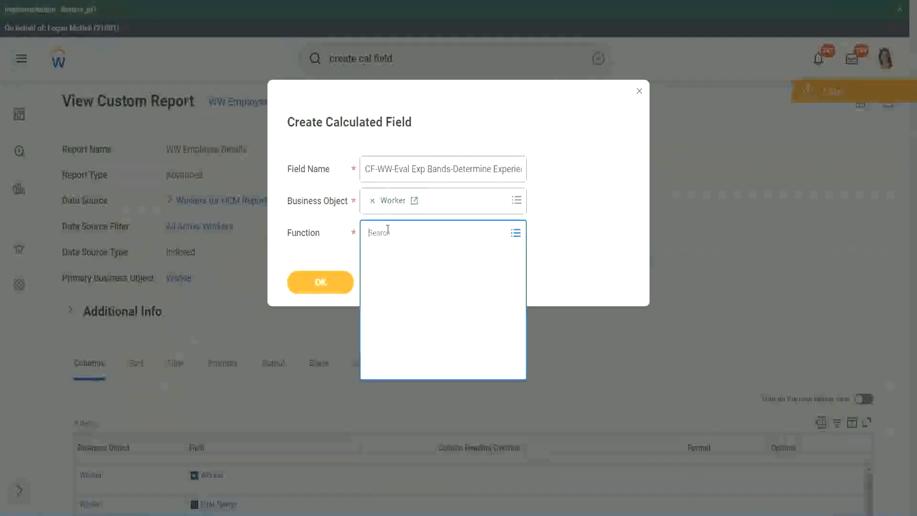
pyautogui.write('eval e')
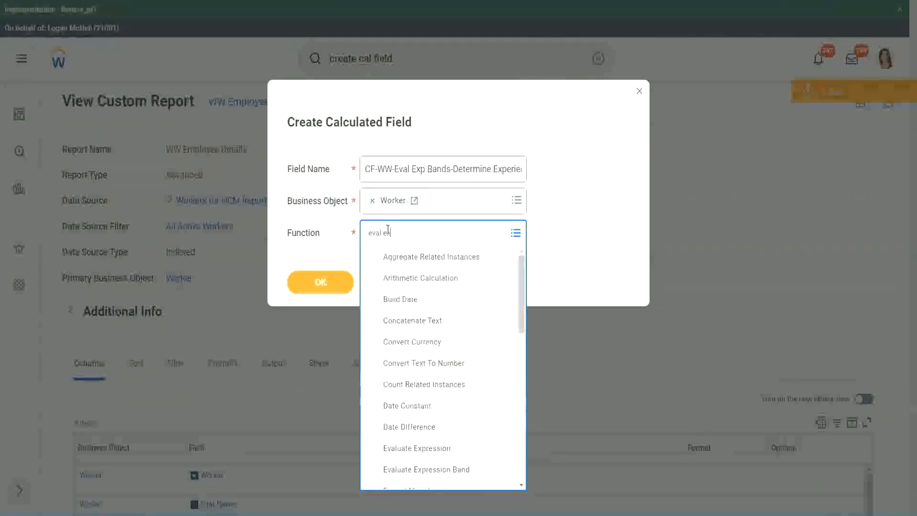
pyautogui.write('xp')
pyautogui.press('Return')
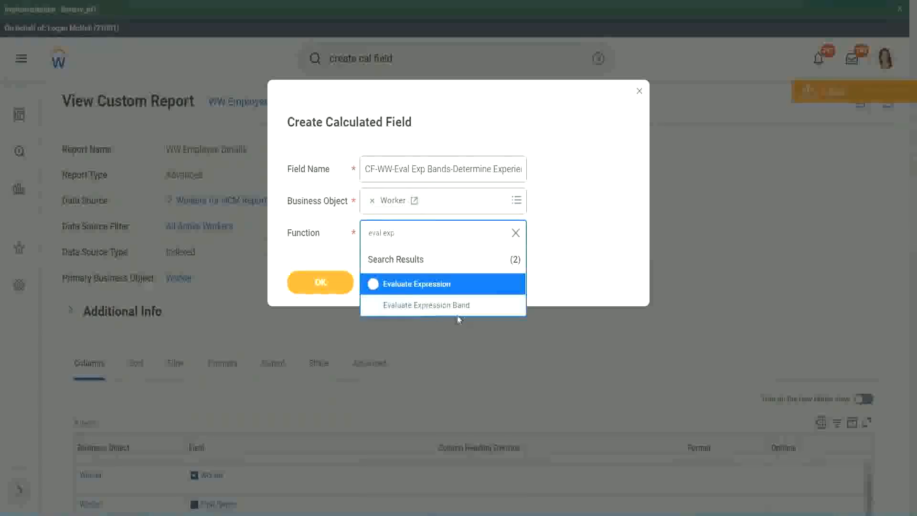
pyautogui.click(463, 305)
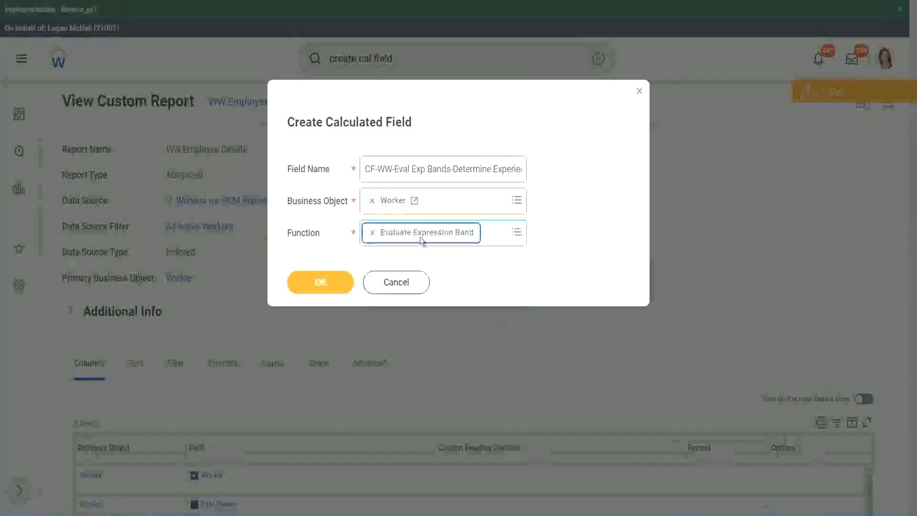
# - Shorten "Bands" to "Band" after "Eval Exp" in the field name and proceed to the calculation definition
pyautogui.click(451, 170)
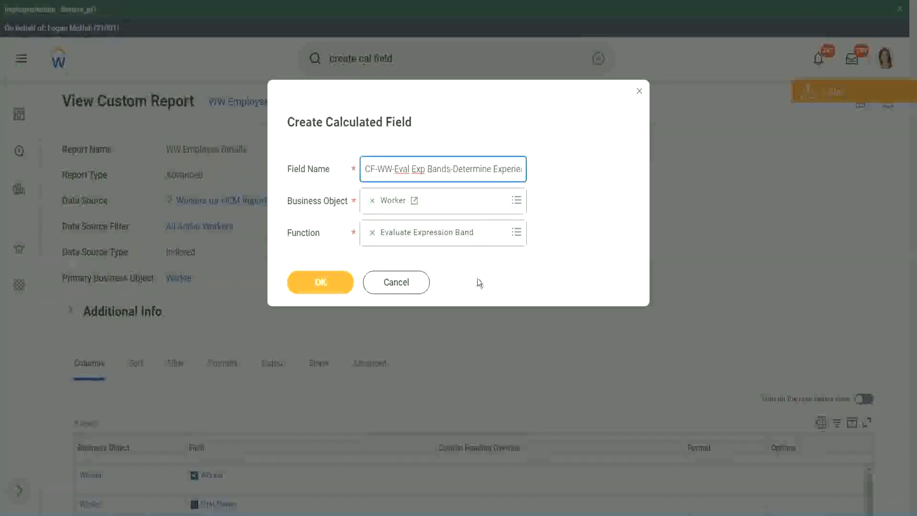
pyautogui.press('BackSpace')
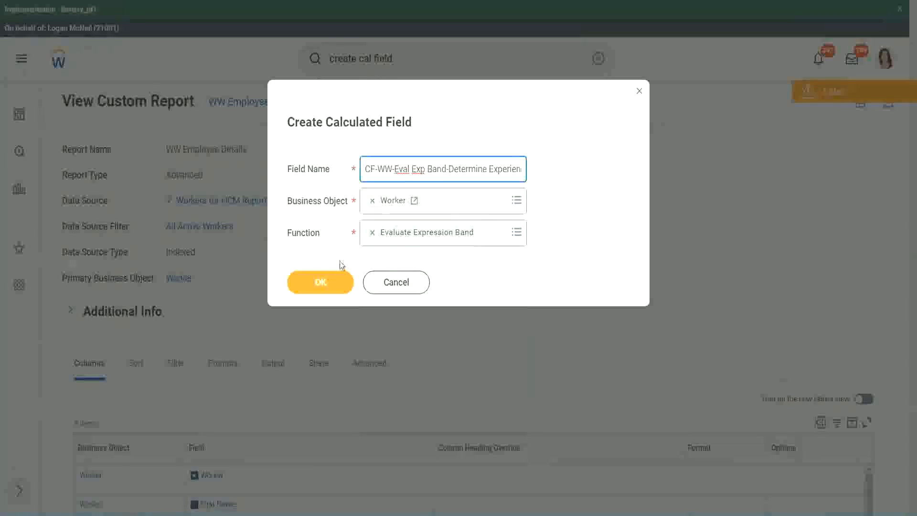
pyautogui.click(322, 282)
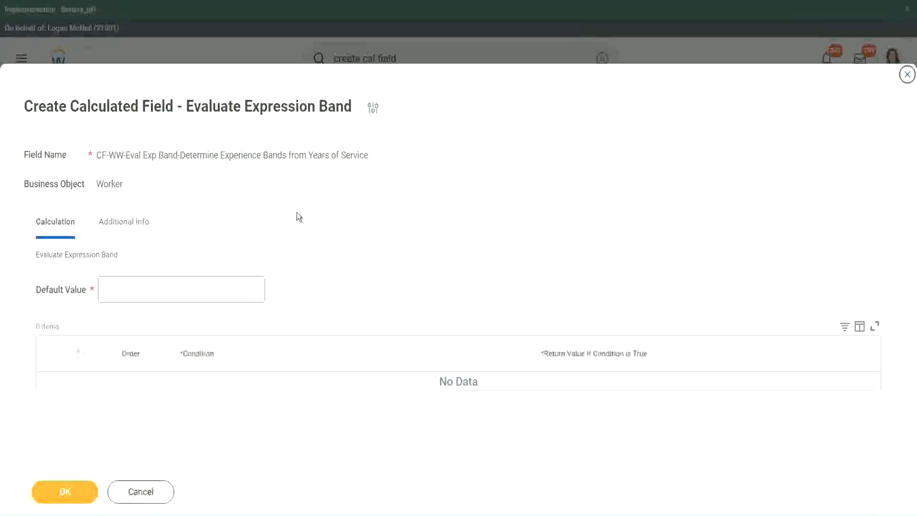
# - Set the default value to "-" and add the first condition row
pyautogui.click(132, 294)
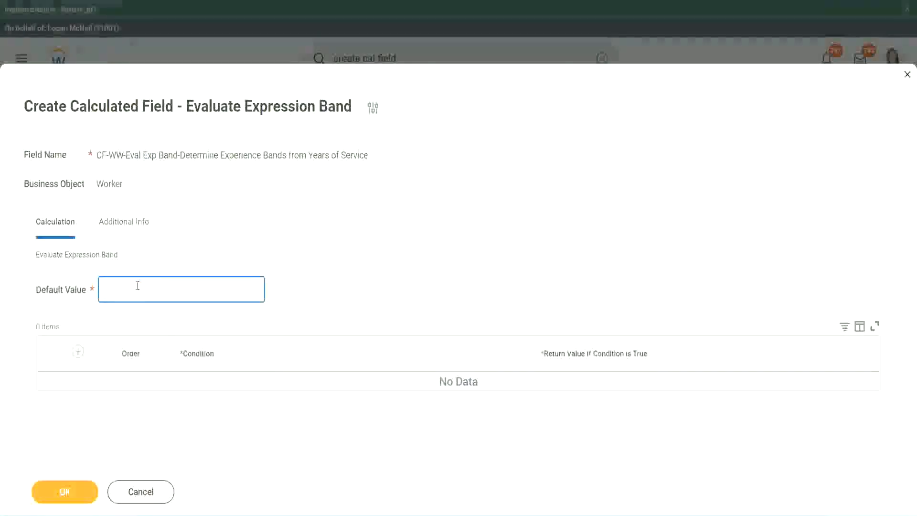
pyautogui.write('N')
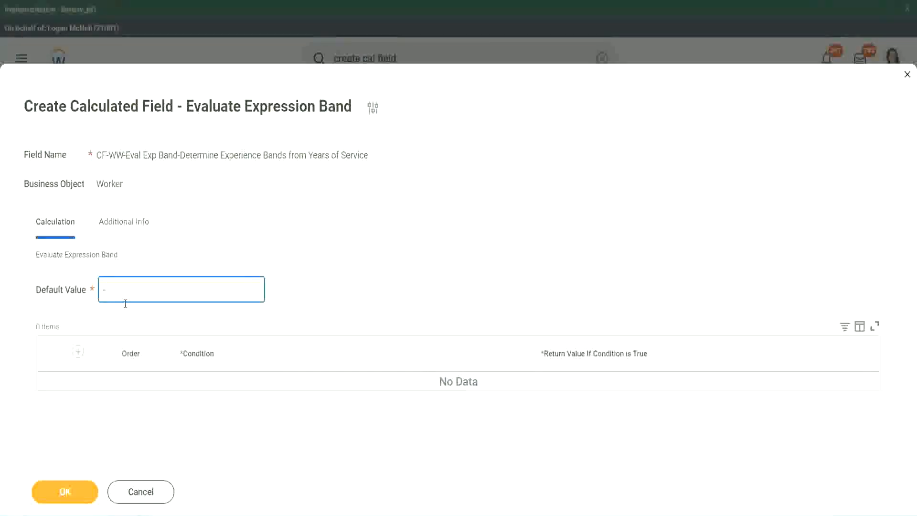
pyautogui.click(80, 353)
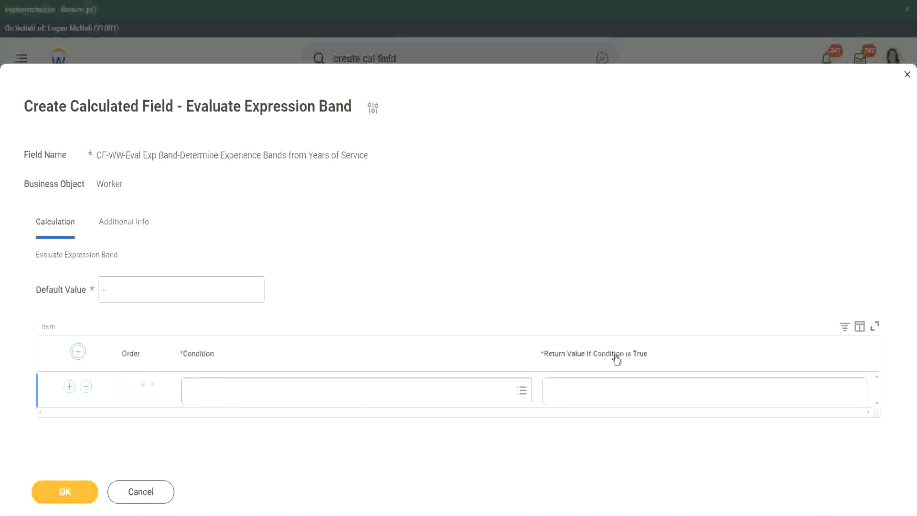
pyautogui.click(597, 390)
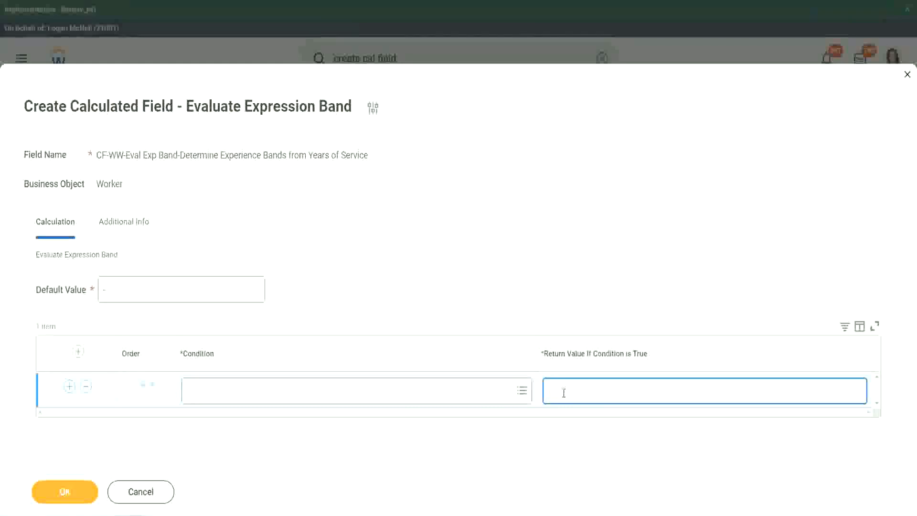
pyautogui.write('adkjdjaidjaijdi')
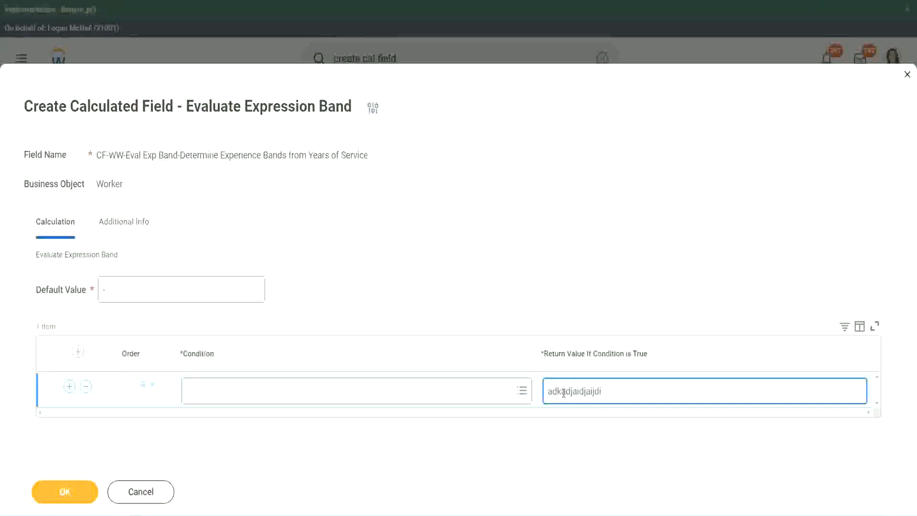
pyautogui.press('BackSpace')
pyautogui.press('BackSpace')
pyautogui.press('BackSpace')
pyautogui.press('BackSpace')
pyautogui.press('BackSpace')
pyautogui.press('BackSpace')
pyautogui.press('BackSpace')
pyautogui.press('BackSpace')
pyautogui.press('BackSpace')
pyautogui.press('BackSpace')
pyautogui.press('BackSpace')
pyautogui.press('BackSpace')
pyautogui.press('BackSpace')
pyautogui.press('BackSpace')
pyautogui.press('BackSpace')
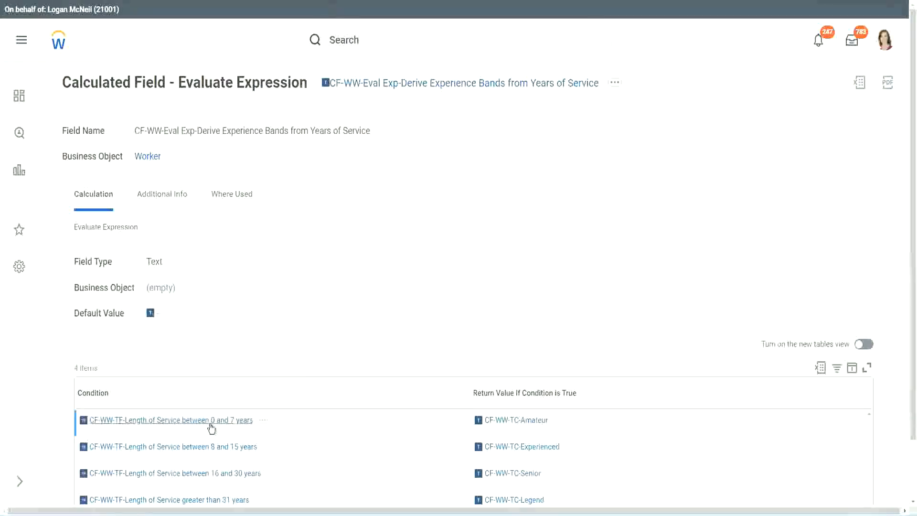
# - Copy CF-WW-TF-Length of Service between 0 and 7 years from the existing field into the first row's condition, with return value Amateur
pyautogui.rightClick(212, 420)
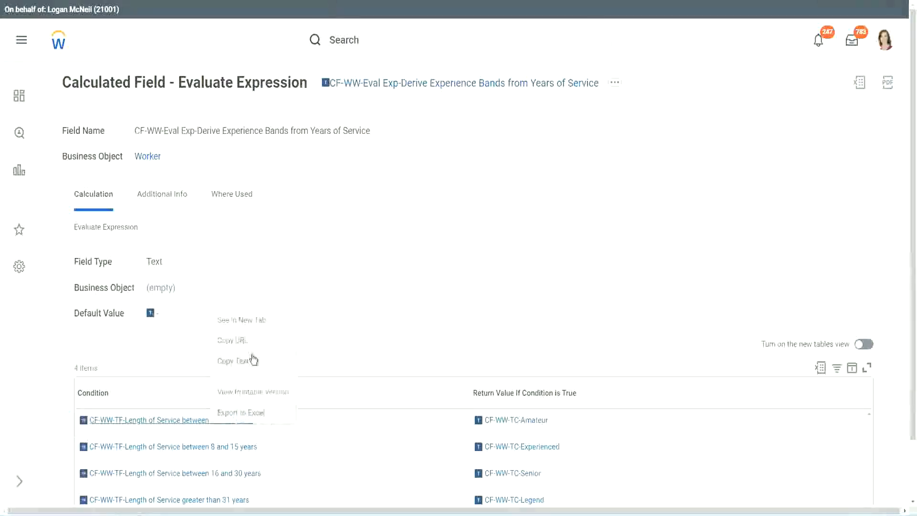
pyautogui.click(246, 361)
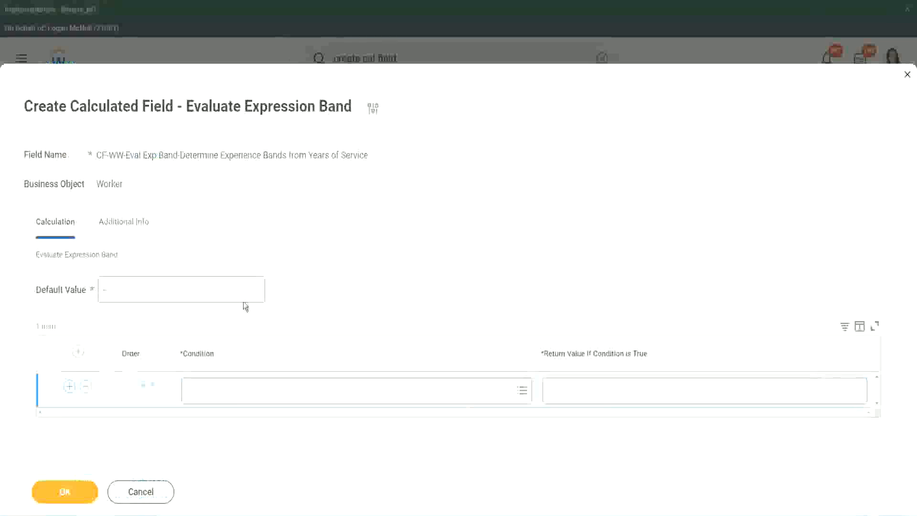
pyautogui.click(233, 396)
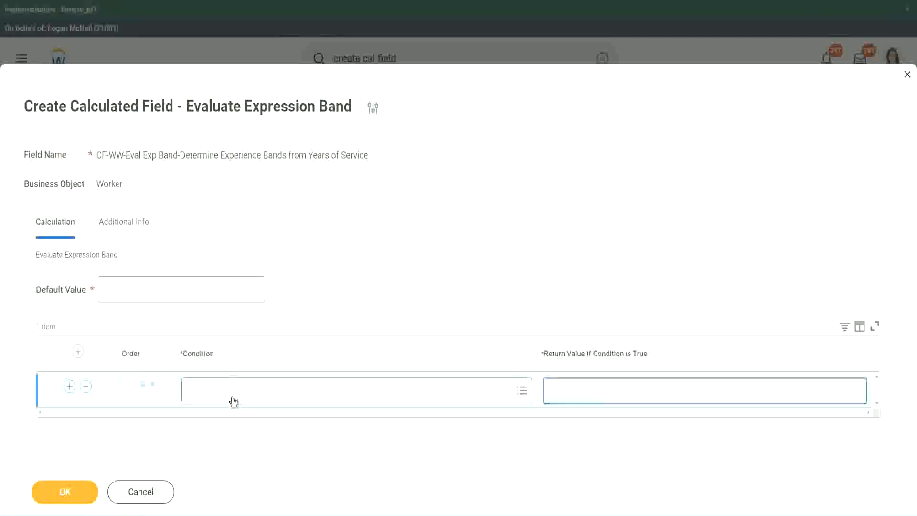
pyautogui.write('CF-WW-TF-Length of Service between 0 and 7 years')
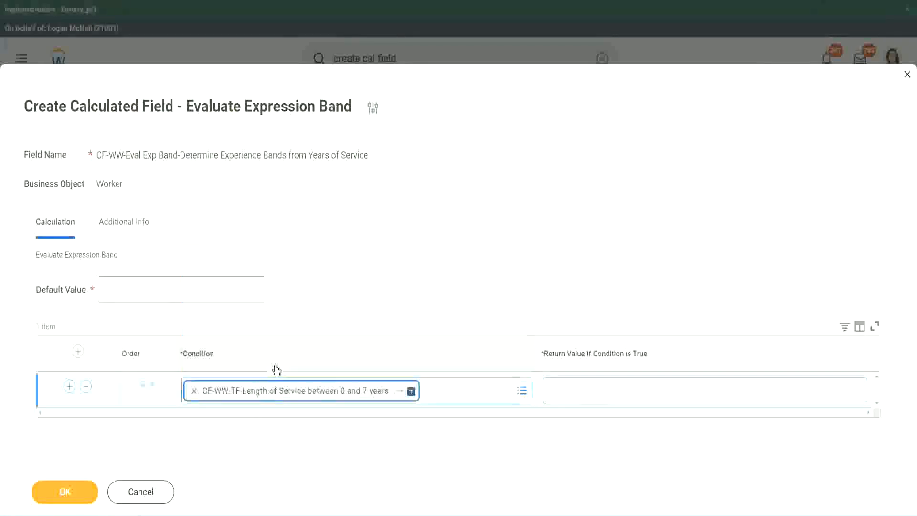
pyautogui.click(580, 382)
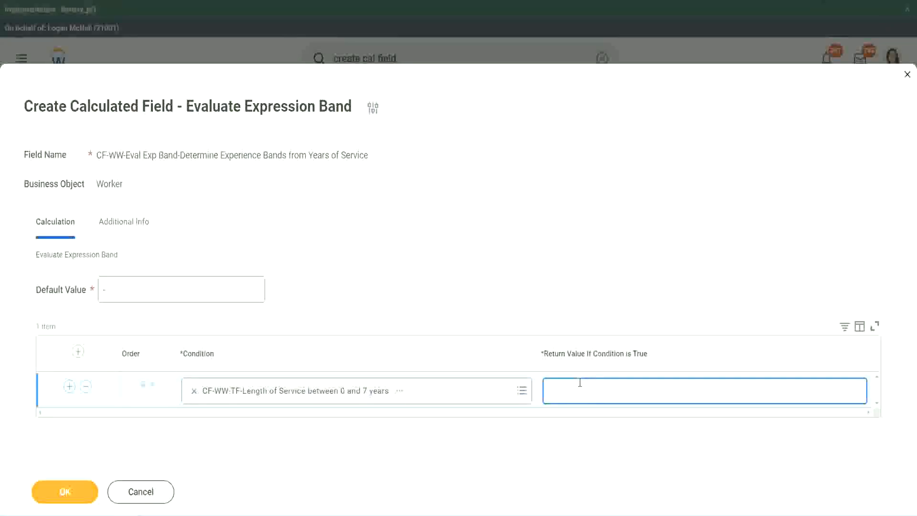
pyautogui.write('Amateur')
# - Add three more empty condition rows below the Amateur row
pyautogui.click(69, 386)
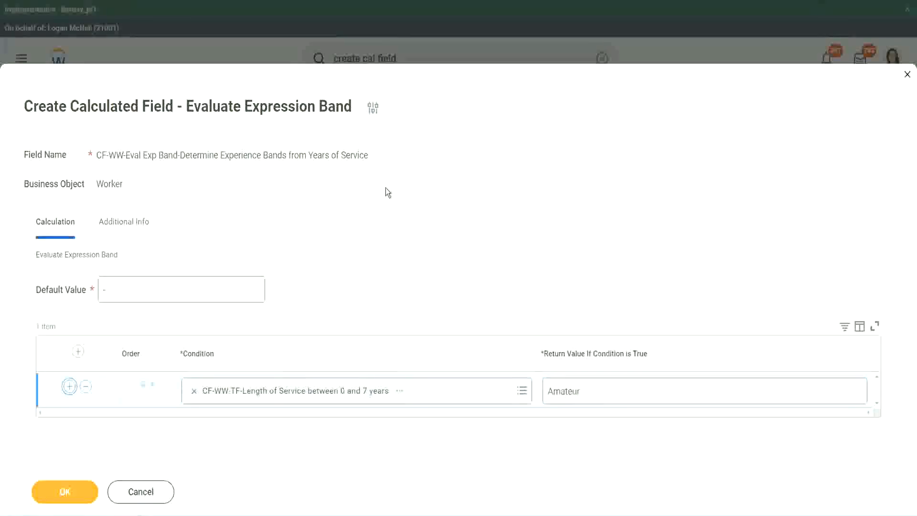
pyautogui.click(69, 423)
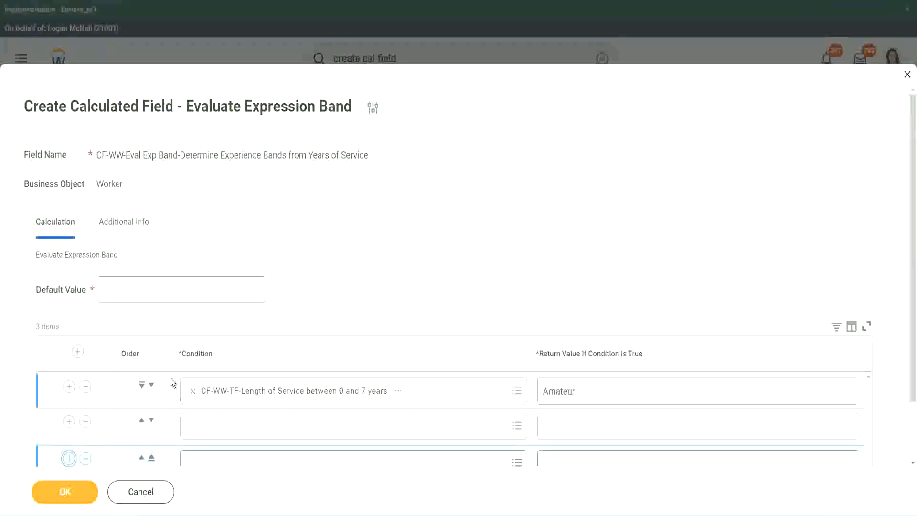
pyautogui.scroll(-2, 170, 378)
pyautogui.click(68, 388)
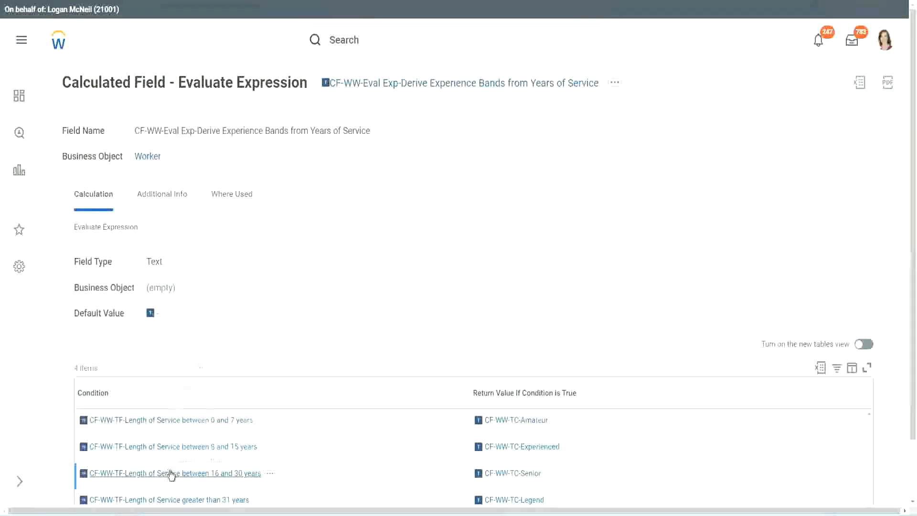
# - Copy CF-WW-TF-Length of Service between 16 and 30 years into the second row's condition and move that row down one place
pyautogui.rightClick(170, 473)
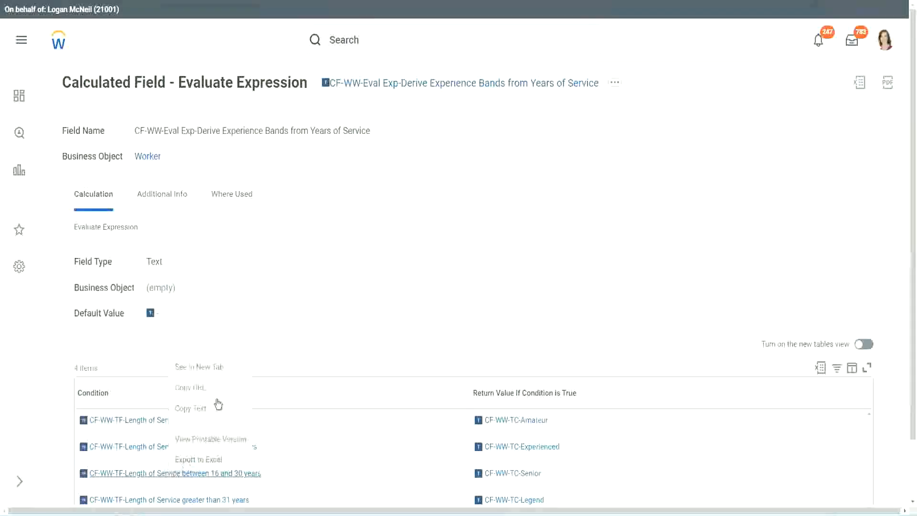
pyautogui.click(210, 368)
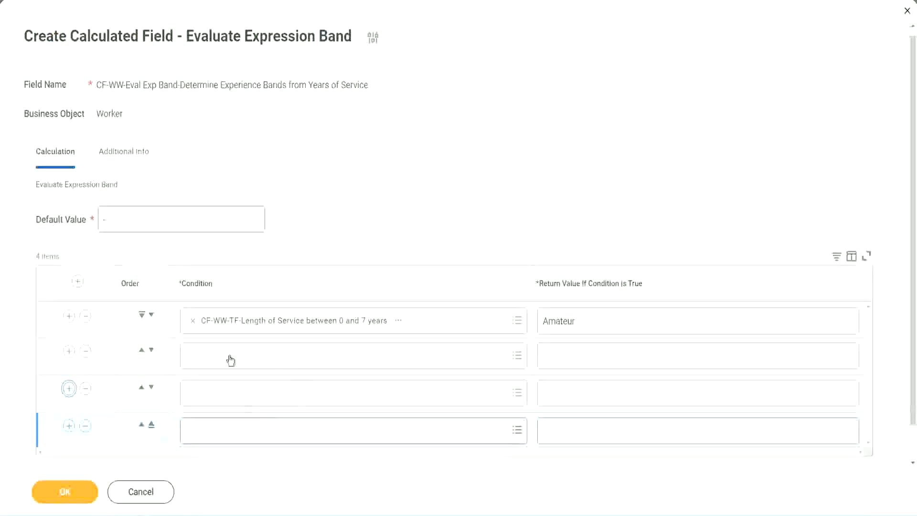
pyautogui.click(231, 356)
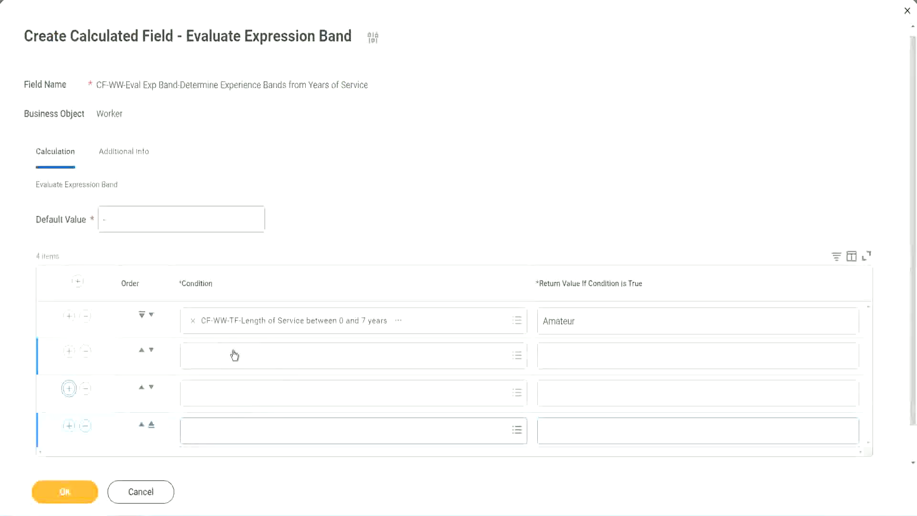
pyautogui.write('CF-WW-TF-Length of Service between 16 and 30 years')
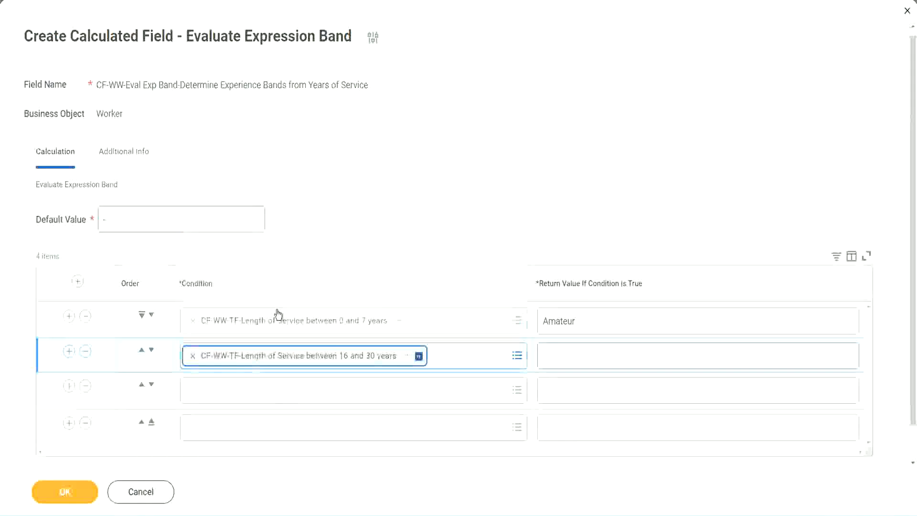
pyautogui.click(151, 350)
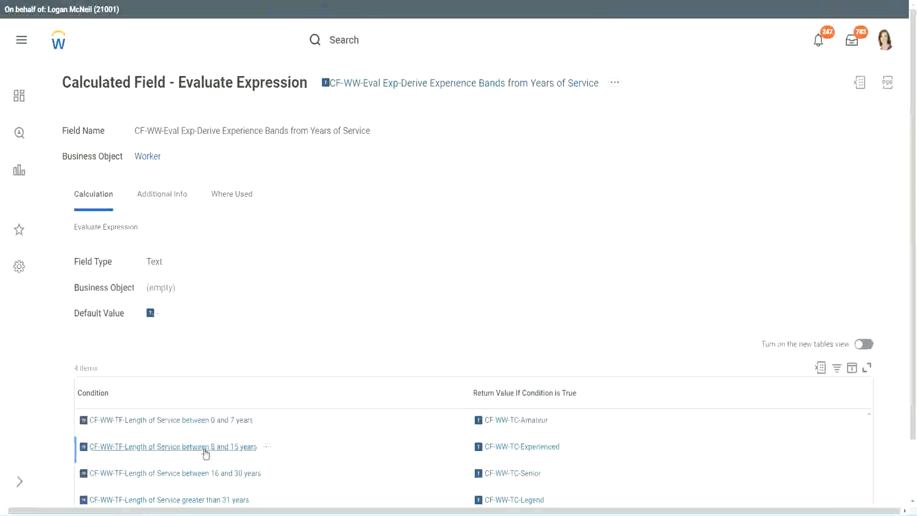
# - Copy CF-WW-TF-Length of Service between 8 and 15 years from the existing field into the empty second row's condition
pyautogui.rightClick(205, 452)
pyautogui.click(235, 346)
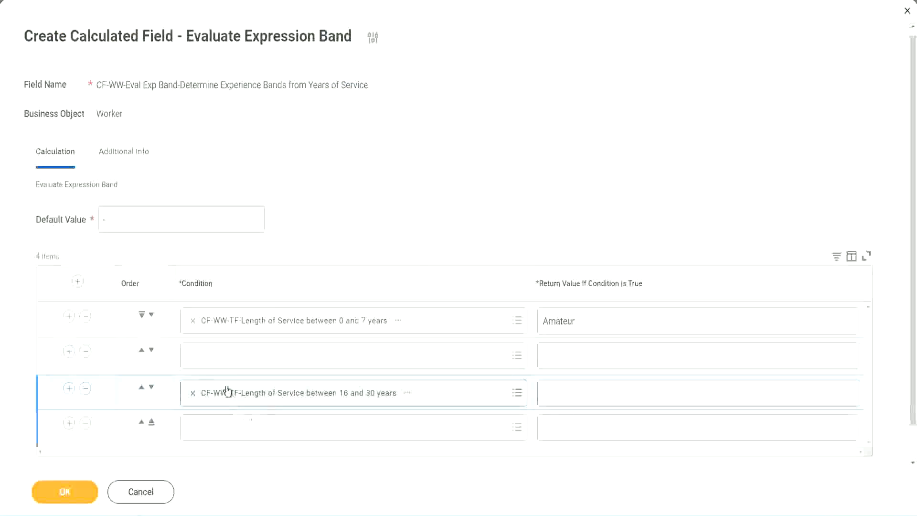
pyautogui.click(230, 361)
pyautogui.write('CF-WW-TF-Length of Service between 8 and 15 years')
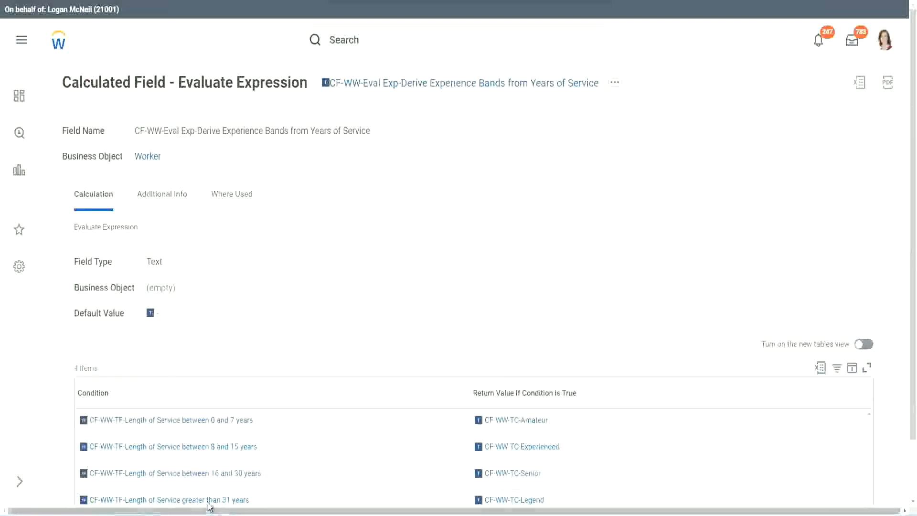
# - Copy CF-WW-TF-Length of Service greater than 31 years from the existing field into the fourth row's condition
pyautogui.rightClick(262, 475)
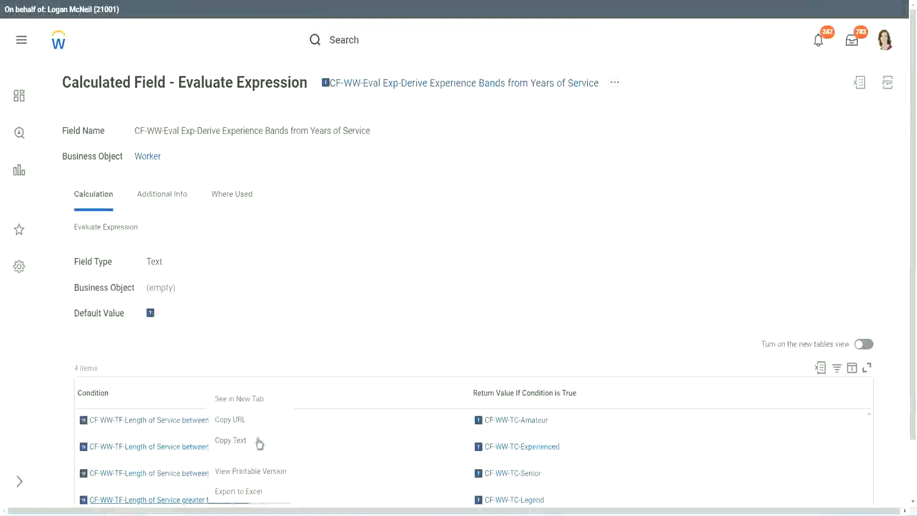
pyautogui.click(258, 442)
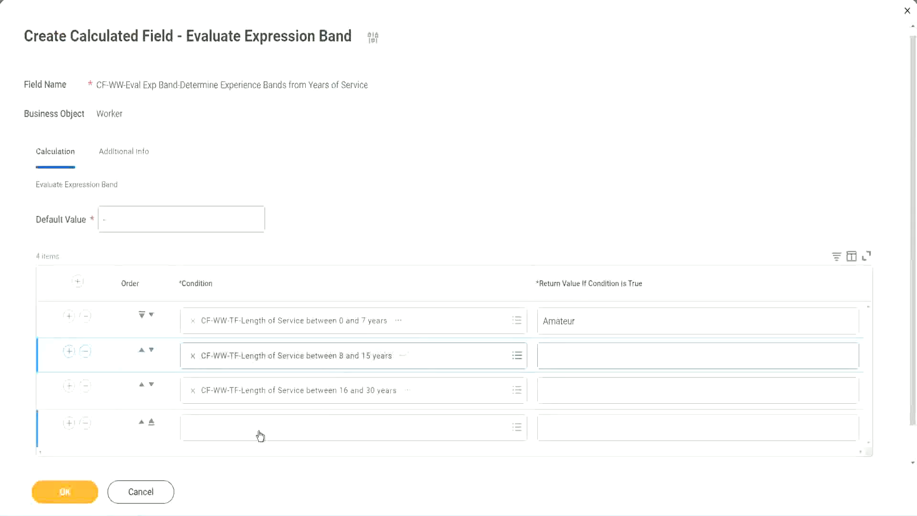
pyautogui.click(260, 435)
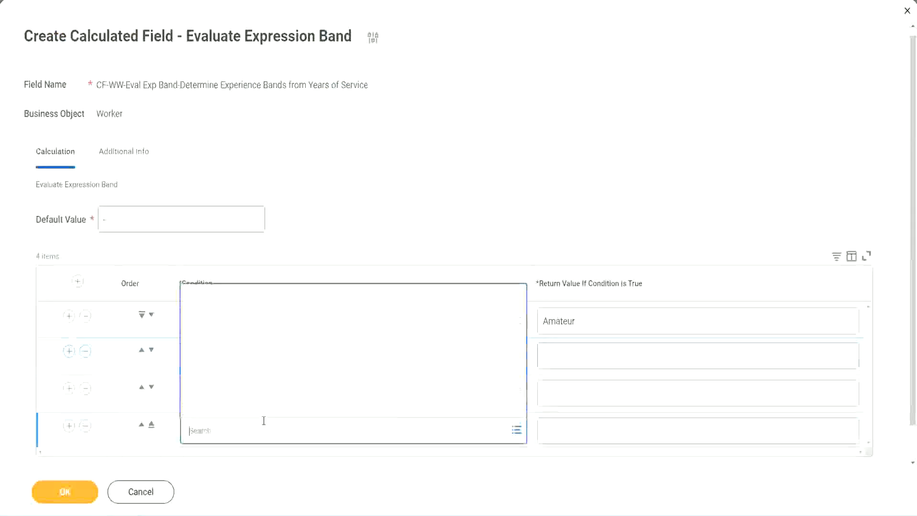
pyautogui.hotkey('ctrl', 'v')
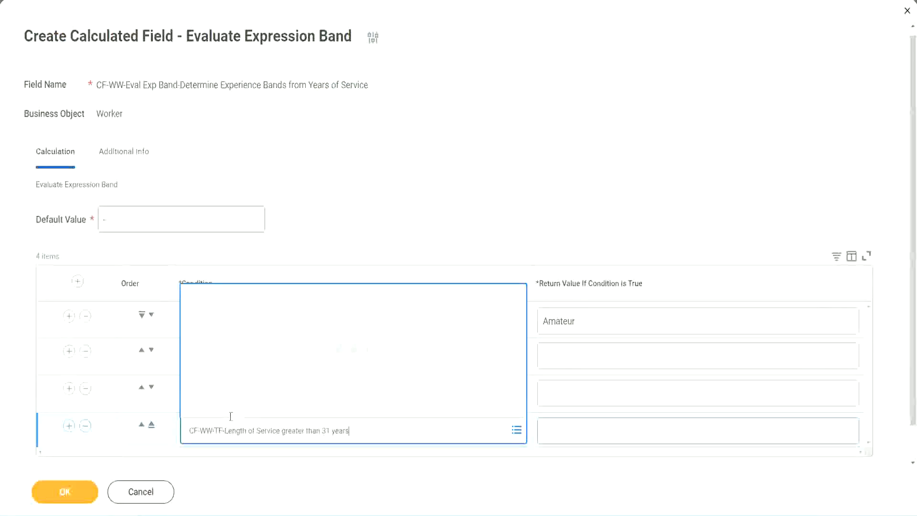
pyautogui.press('Return')
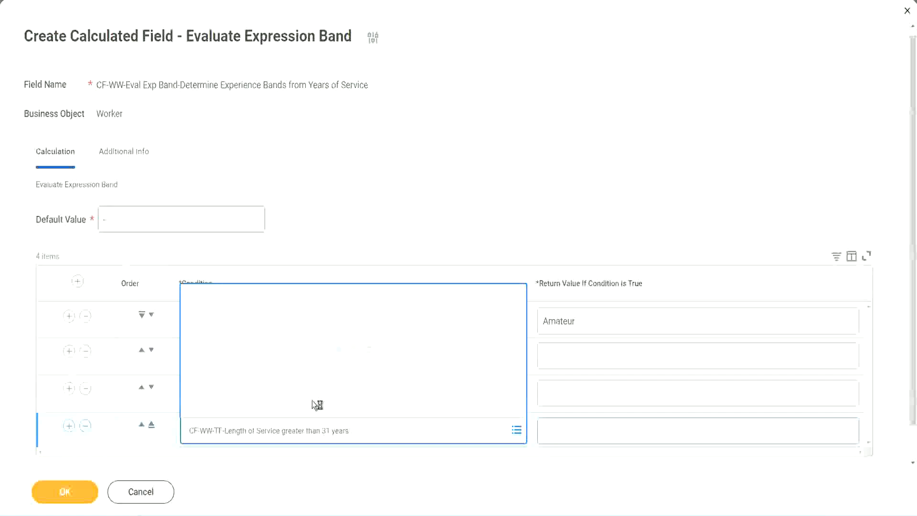
# - Set the return values to Legend for over 31 years, Senior for 16 to 30 and Experienced for 8 to 15, and save the calculated field
pyautogui.click(603, 430)
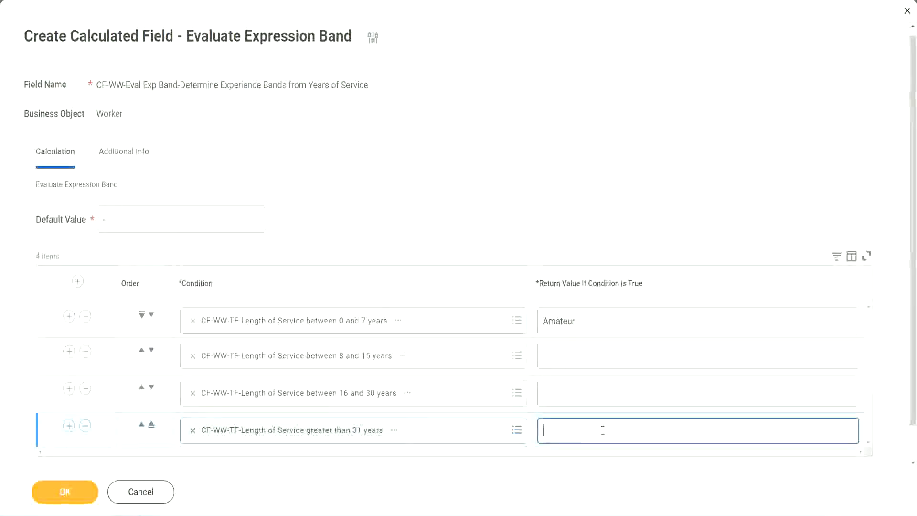
pyautogui.write('Le')
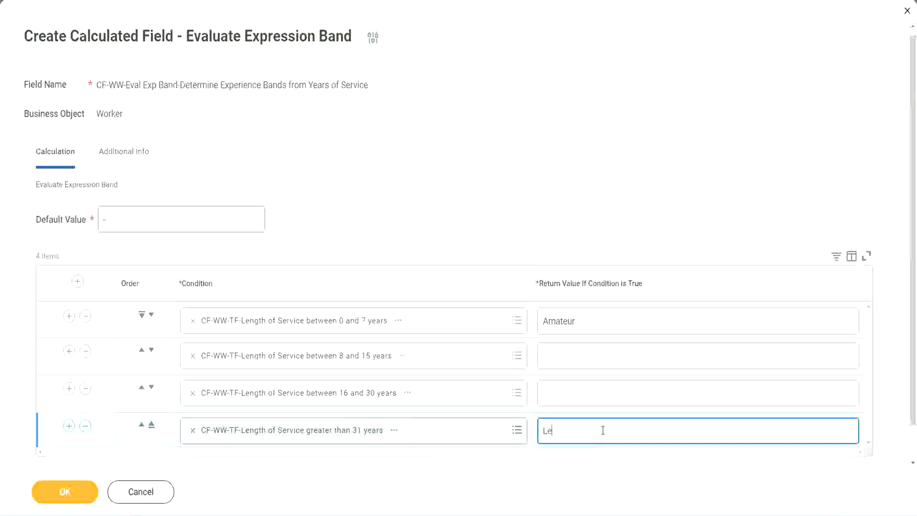
pyautogui.write('gend')
pyautogui.click(568, 392)
pyautogui.write('Senior')
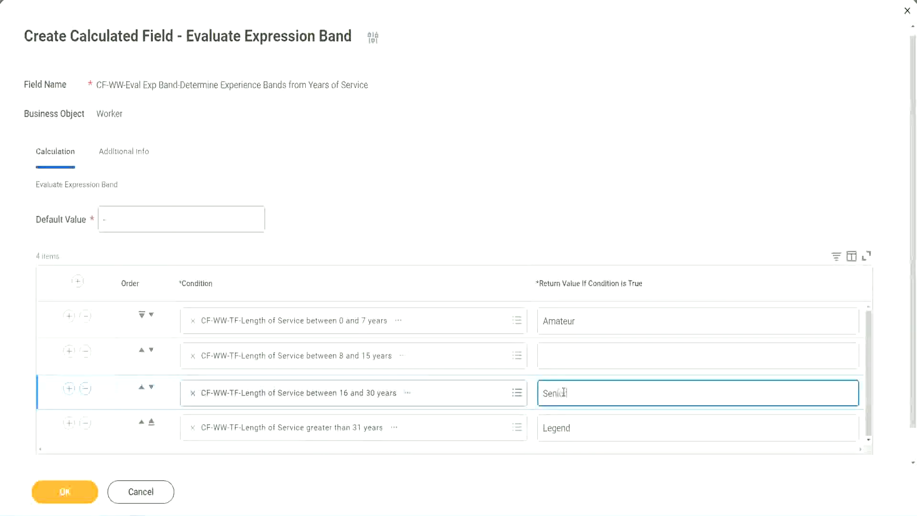
pyautogui.click(579, 356)
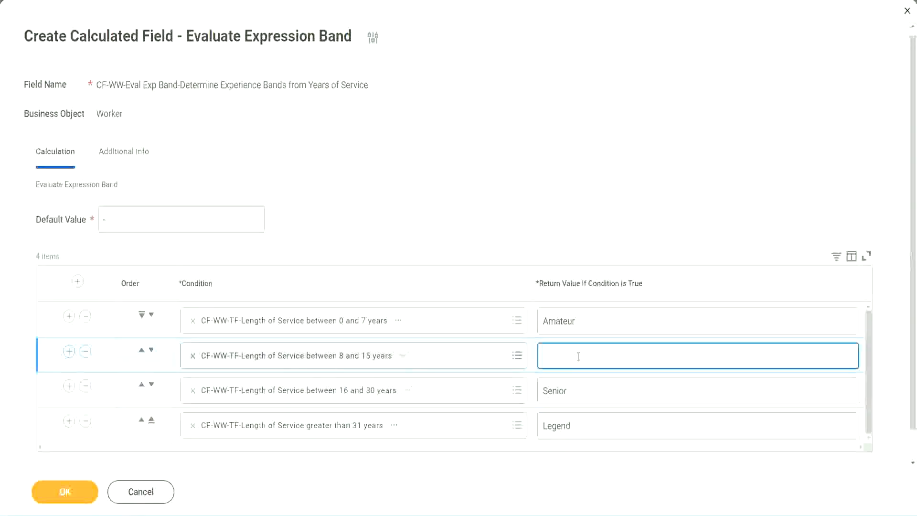
pyautogui.write('Experienced')
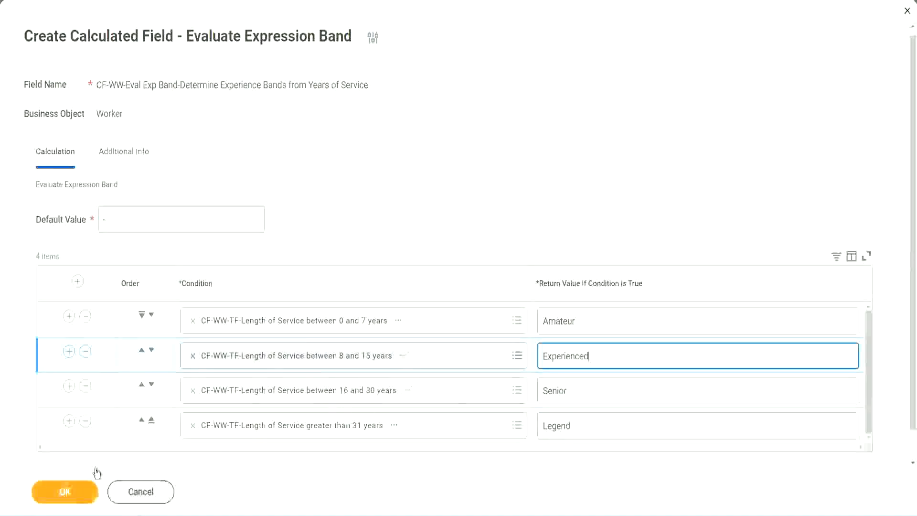
pyautogui.click(91, 485)
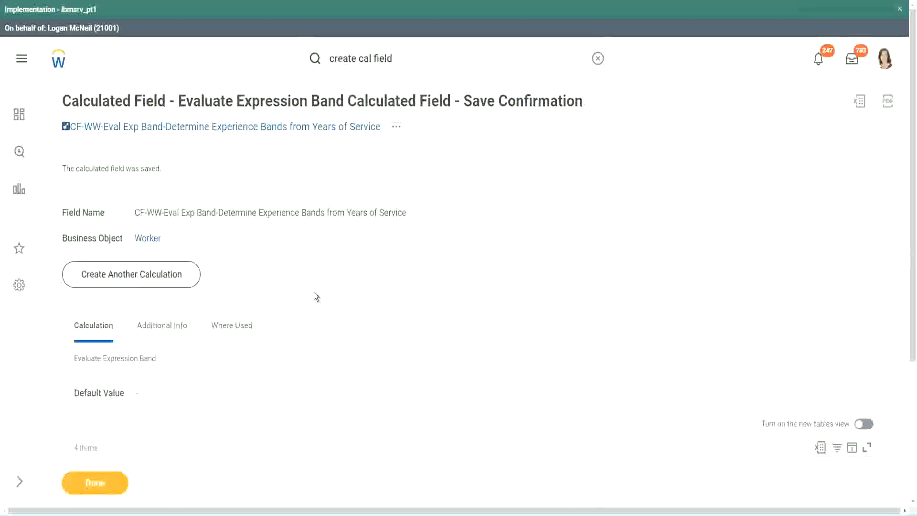
# - Check the return value of each condition in the saved field and copy the calculated field's name
pyautogui.scroll(-3, 314, 292)
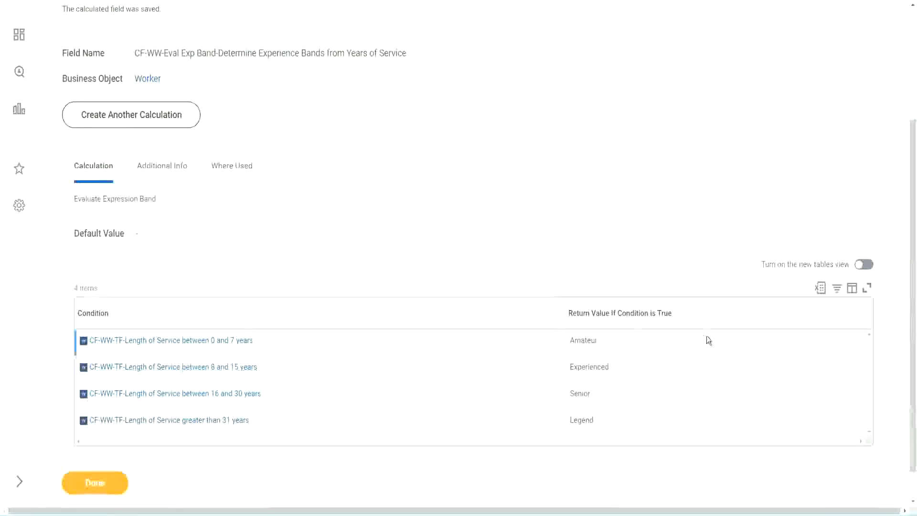
pyautogui.doubleClick(587, 340)
pyautogui.doubleClick(581, 367)
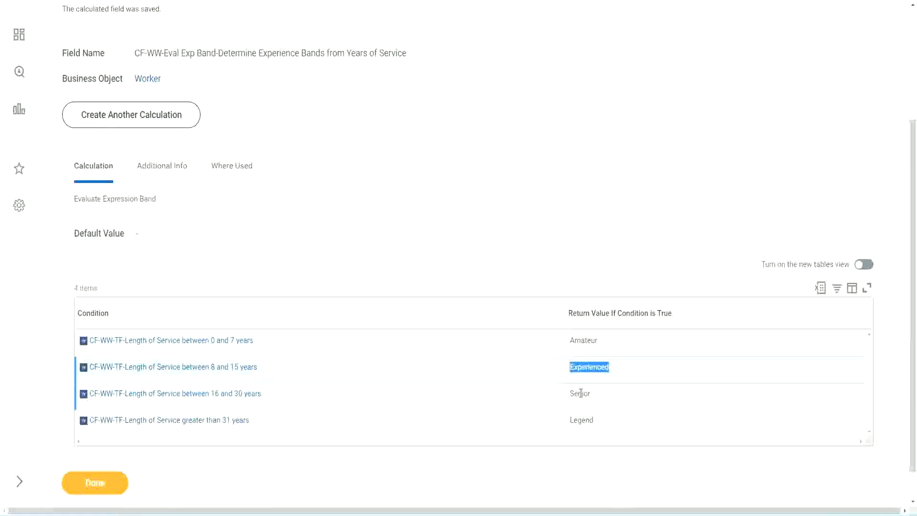
pyautogui.doubleClick(580, 392)
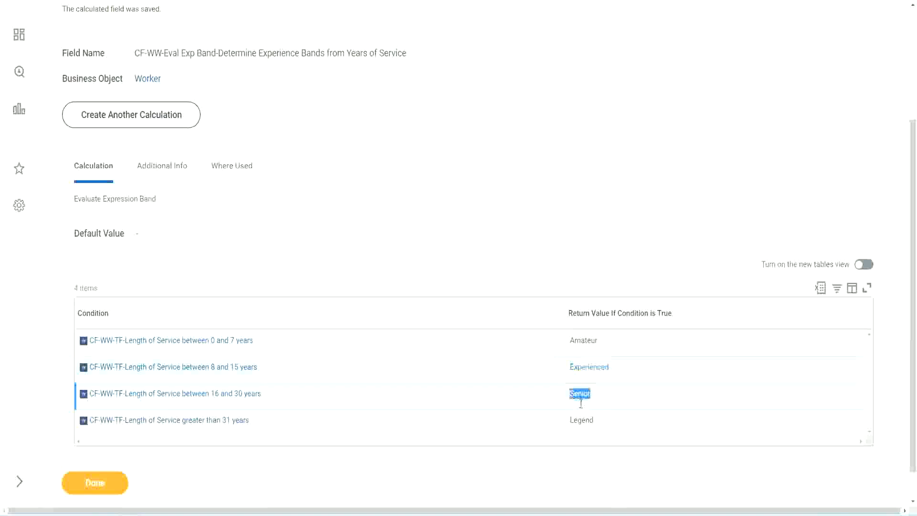
pyautogui.click(583, 413)
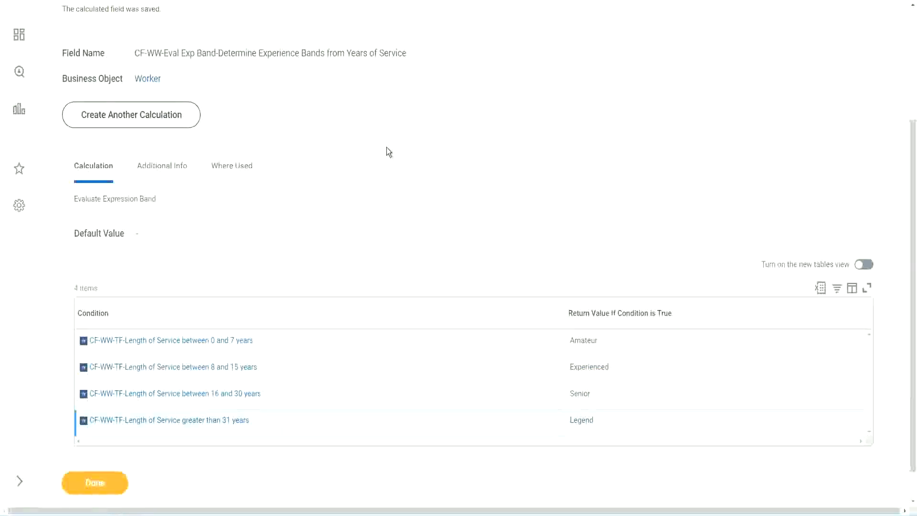
pyautogui.scroll(3, 388, 152)
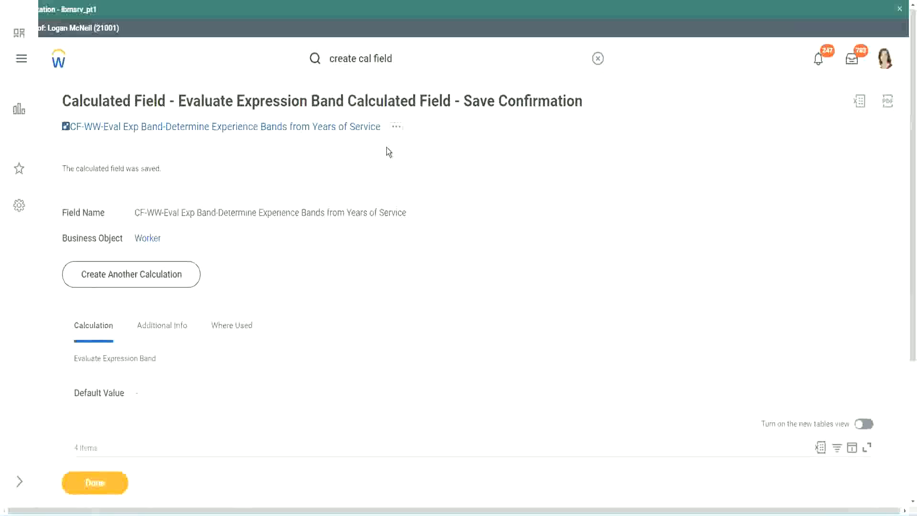
pyautogui.rightClick(300, 131)
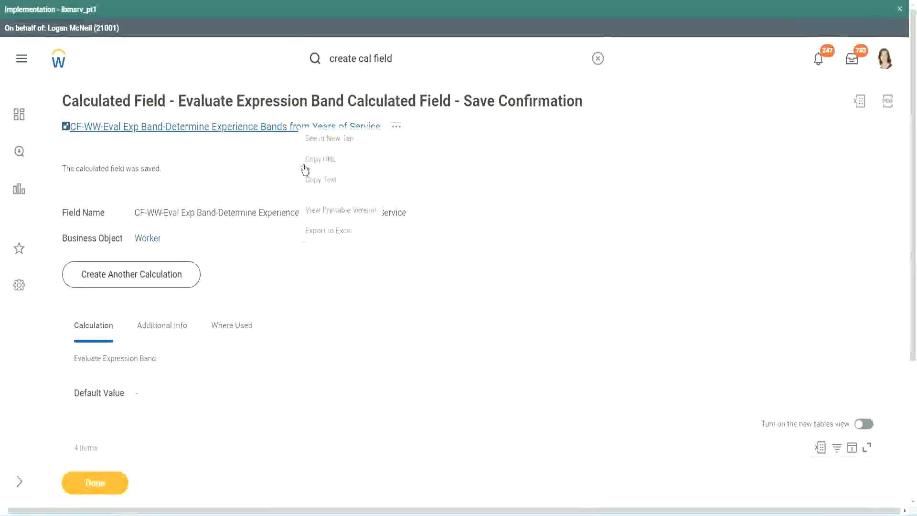
pyautogui.click(319, 180)
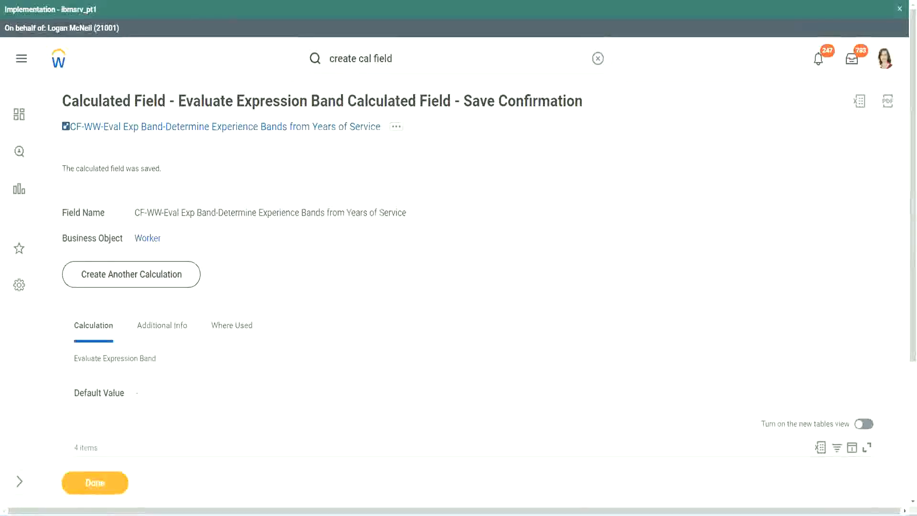
# - Review the saved conditions and return values, and look at the calculated field functions slide and the experience band notes
pyautogui.scroll(-2, 304, 372)
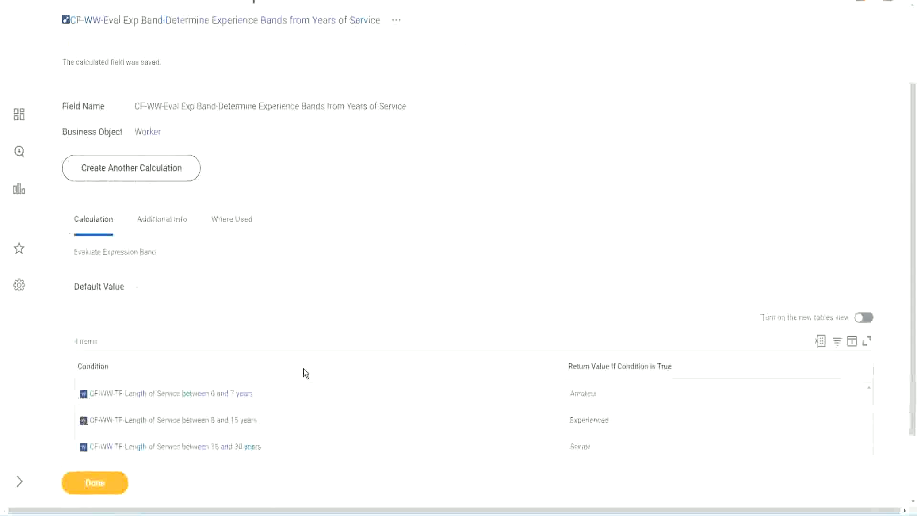
pyautogui.scroll(-1, 305, 372)
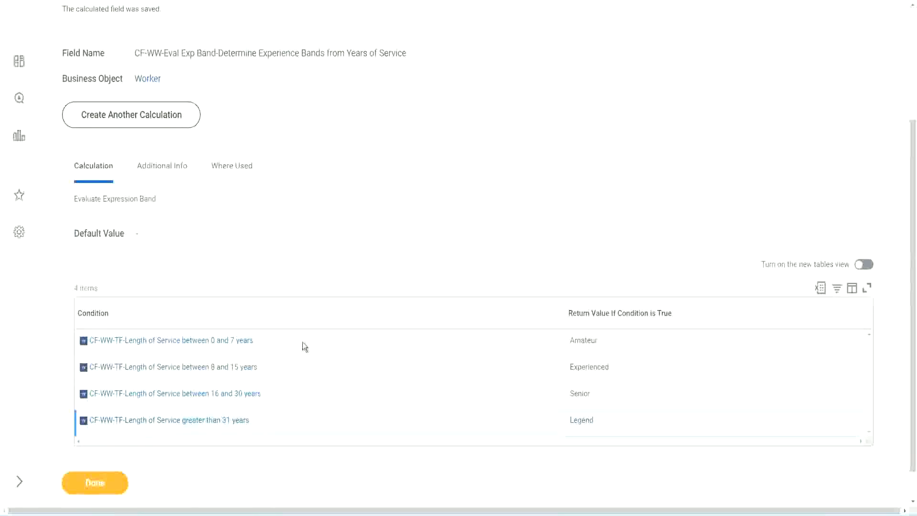
pyautogui.scroll(-1, 314, 333)
pyautogui.scroll(2, 319, 215)
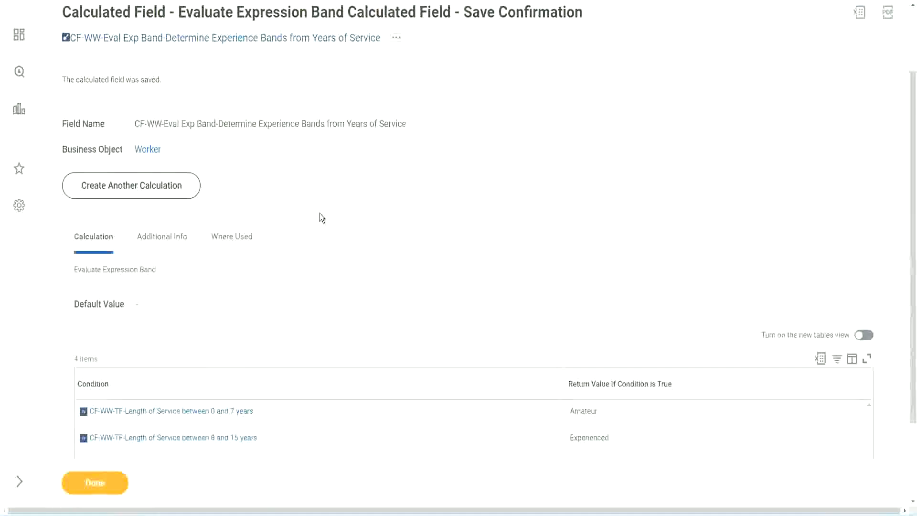
pyautogui.scroll(-2, 319, 213)
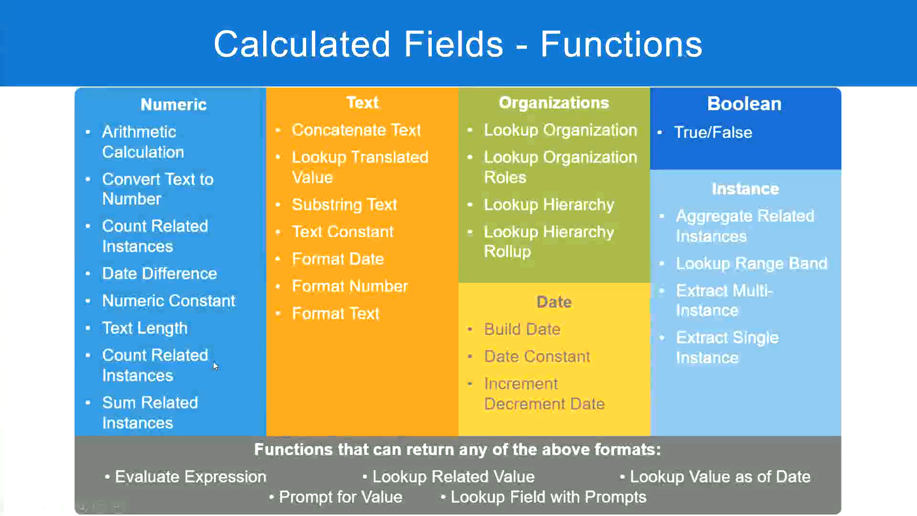
pyautogui.hotkey('alt', 'Tab')
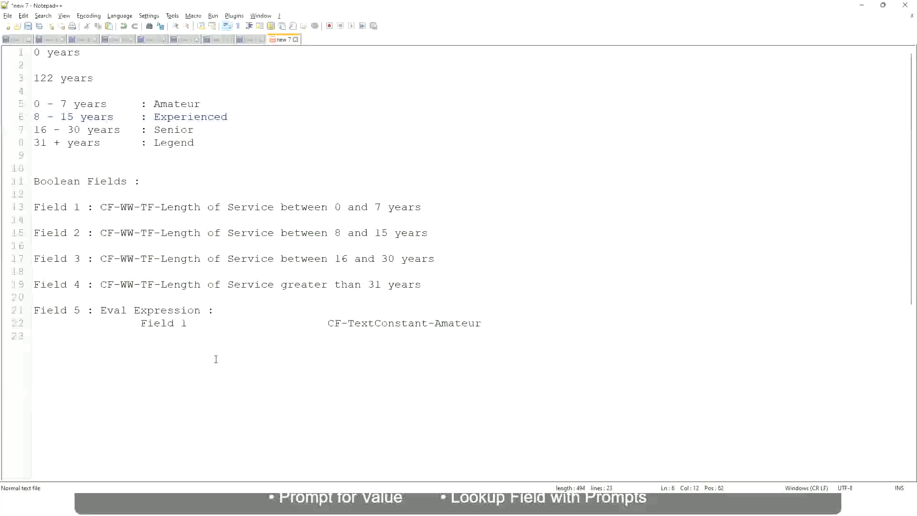
pyautogui.hotkey('alt', 'Tab')
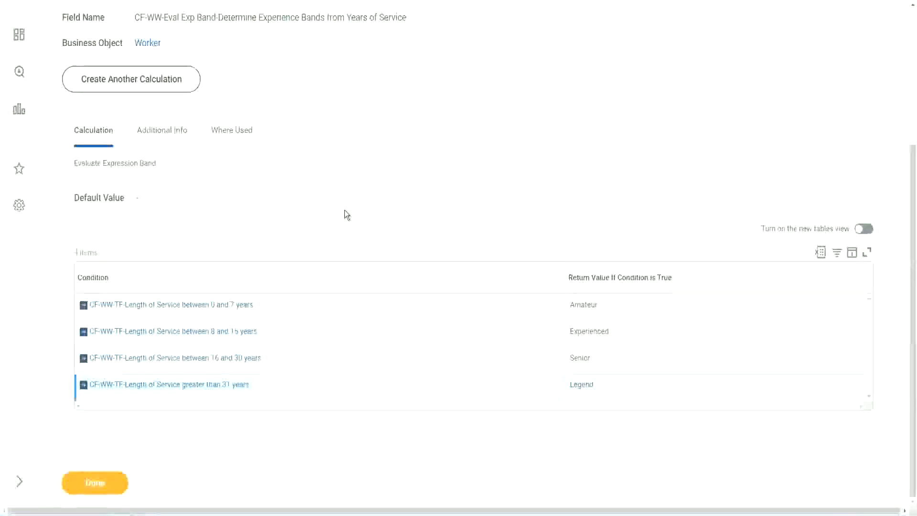
pyautogui.scroll(1, 345, 210)
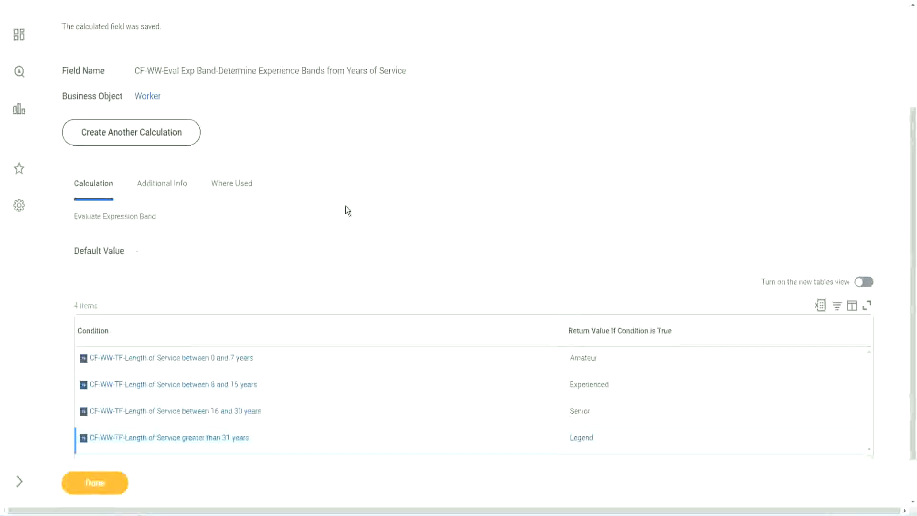
pyautogui.scroll(3, 346, 206)
pyautogui.scroll(-4, 346, 206)
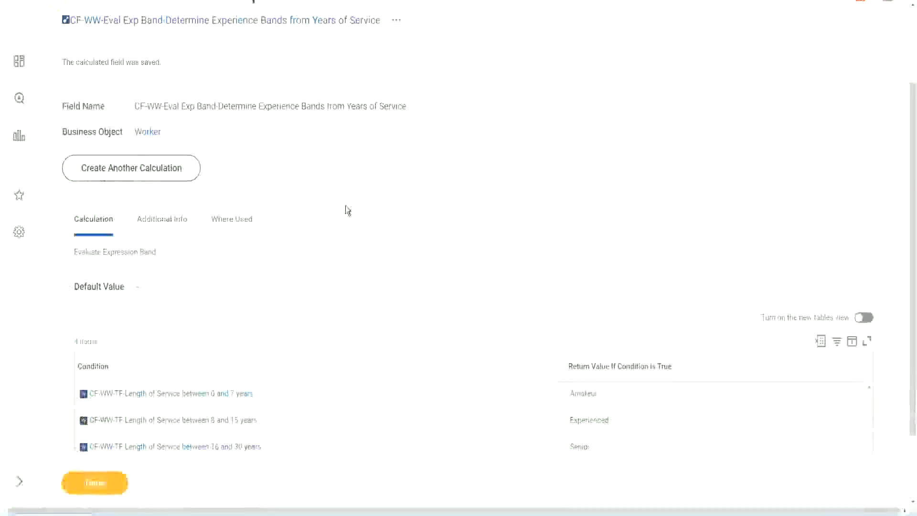
# - Close the save confirmation and open the WW Employee Details custom report for editing
pyautogui.click(99, 483)
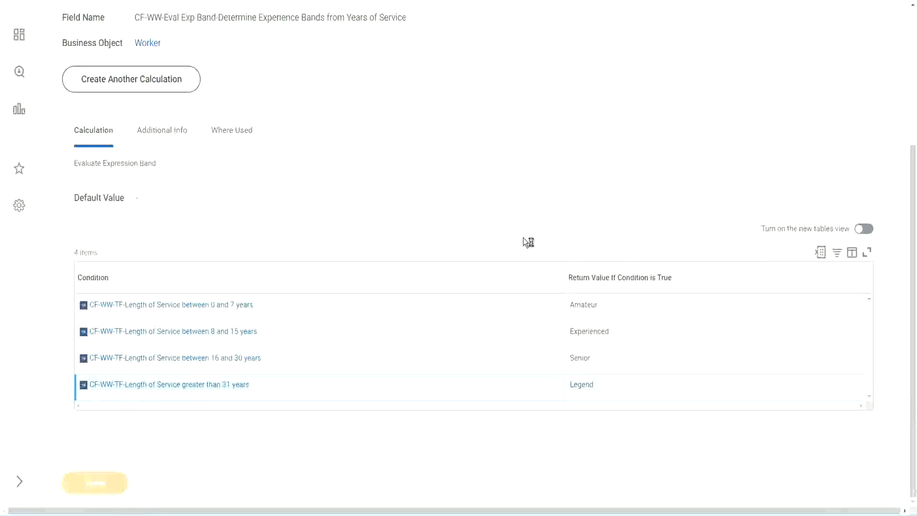
pyautogui.scroll(-3, 411, 213)
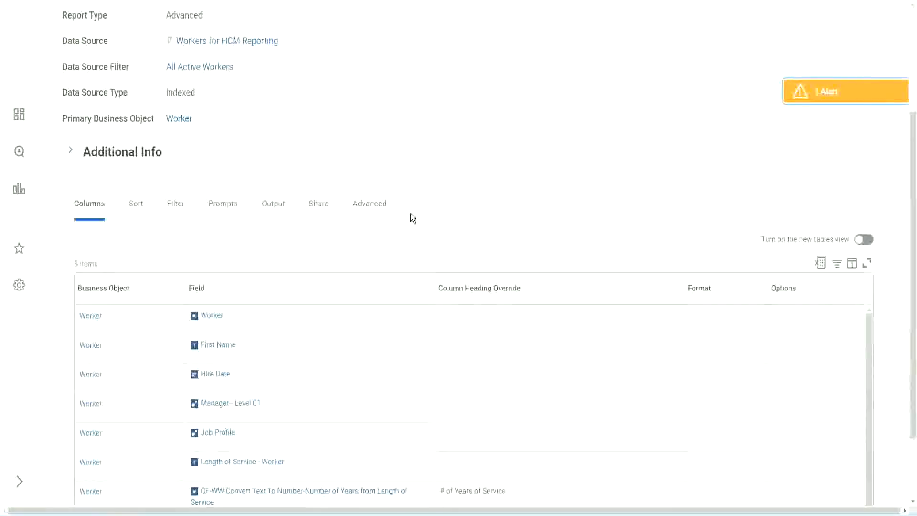
pyautogui.scroll(3, 410, 213)
pyautogui.click(318, 104)
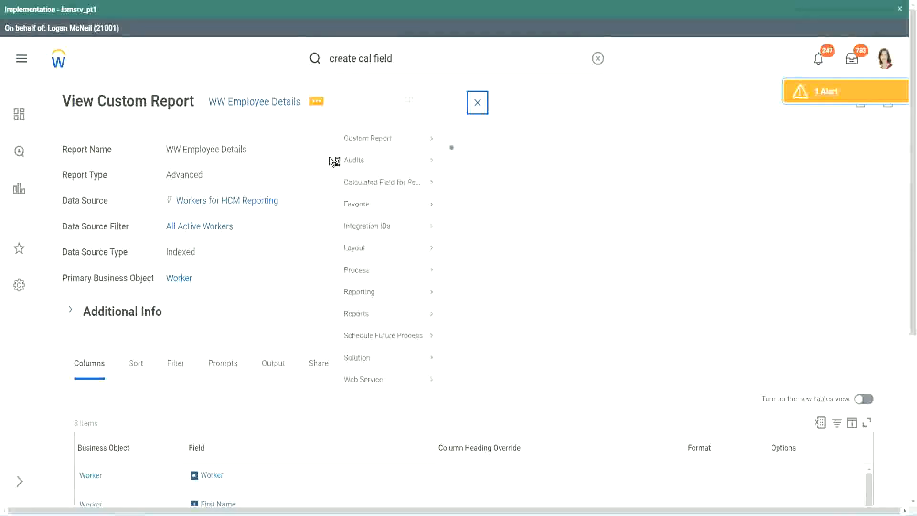
pyautogui.moveTo(368, 153)
pyautogui.click(462, 155)
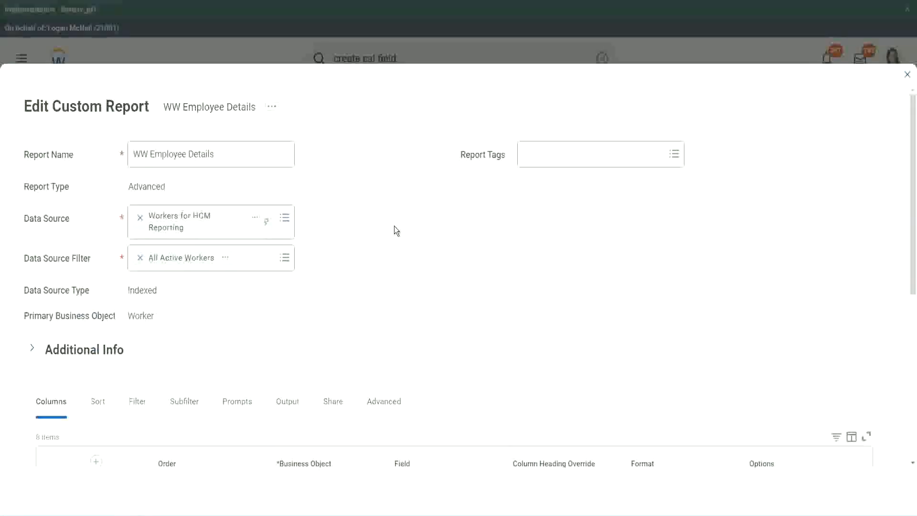
# - Add a new Worker column row below the Experience Bands column of the report
pyautogui.scroll(-9, 394, 225)
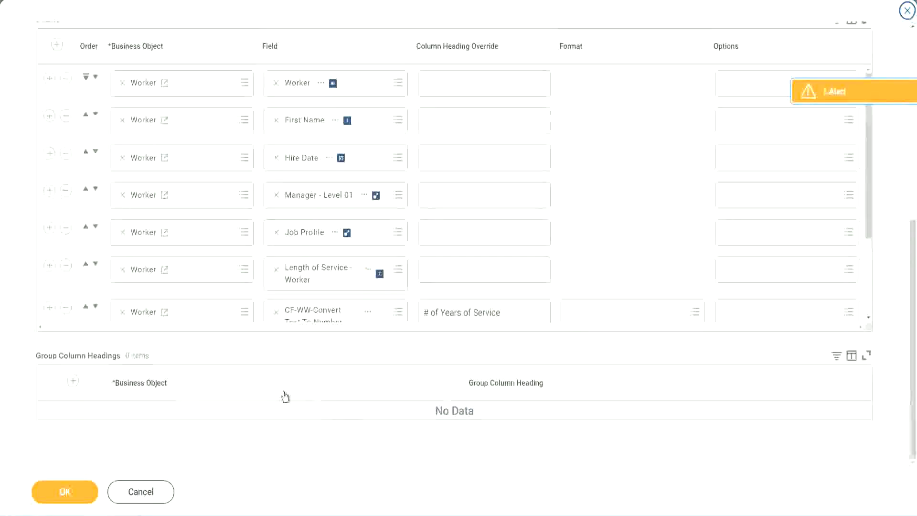
pyautogui.scroll(-3, 165, 263)
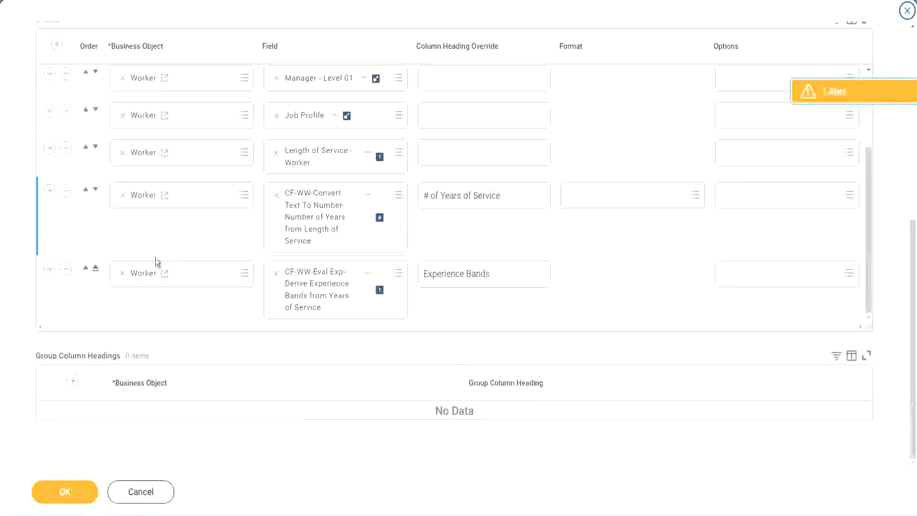
pyautogui.click(50, 271)
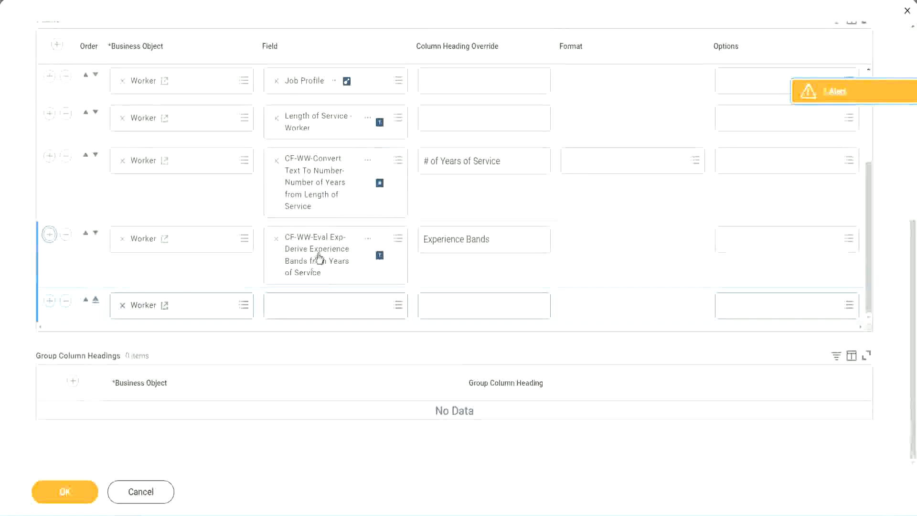
# - Search for "CF-WW-Eval Exp Band" and set the new row's field to CF-WW-Eval Exp Band-Determine Experience Bands from Years of Service
pyautogui.rightClick(317, 258)
pyautogui.click(346, 307)
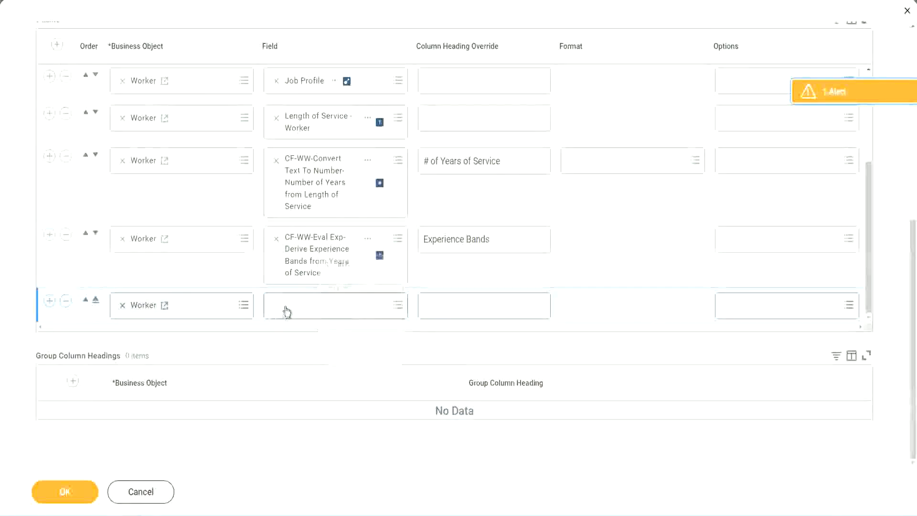
pyautogui.click(342, 311)
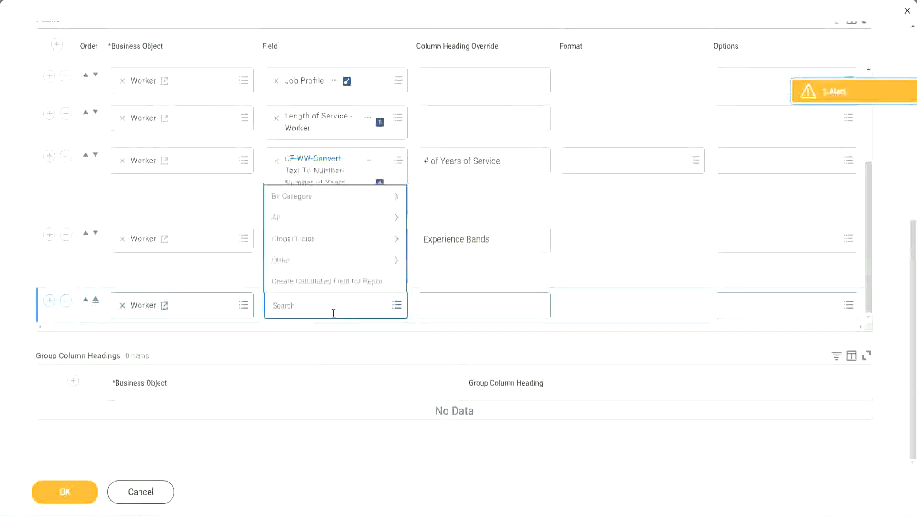
pyautogui.hotkey('ctrl', 'v')
pyautogui.press('Return')
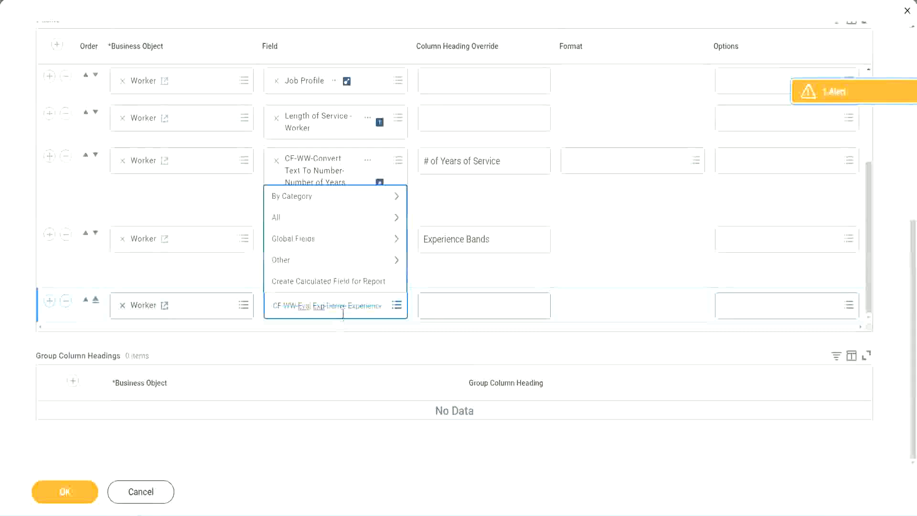
pyautogui.write('Band')
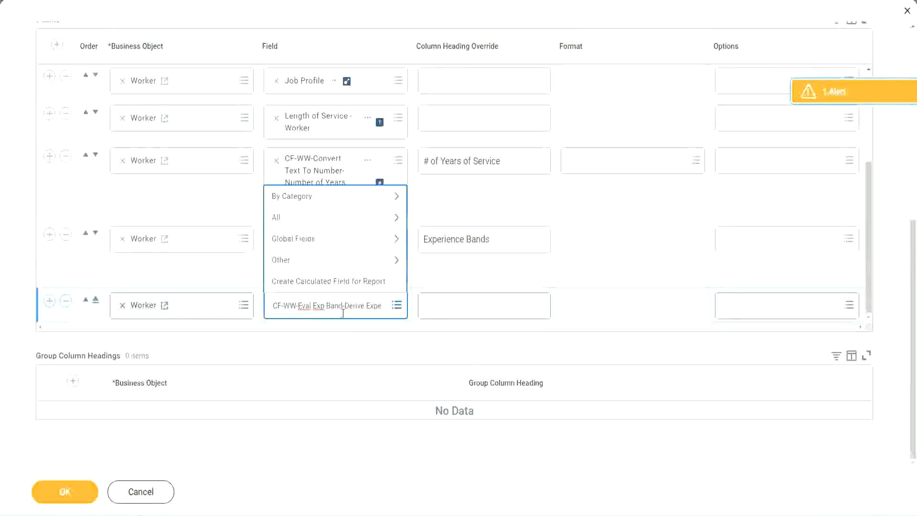
pyautogui.press('Delete')
pyautogui.press('Delete')
pyautogui.press('Delete')
pyautogui.press('Delete')
pyautogui.press('Delete')
pyautogui.press('Delete')
pyautogui.press('Delete')
pyautogui.press('Delete')
pyautogui.press('Delete')
pyautogui.press('Delete')
pyautogui.press('Delete')
pyautogui.press('Delete')
pyautogui.press('Delete')
pyautogui.press('Delete')
pyautogui.press('Delete')
pyautogui.press('Delete')
pyautogui.press('Delete')
pyautogui.press('Delete')
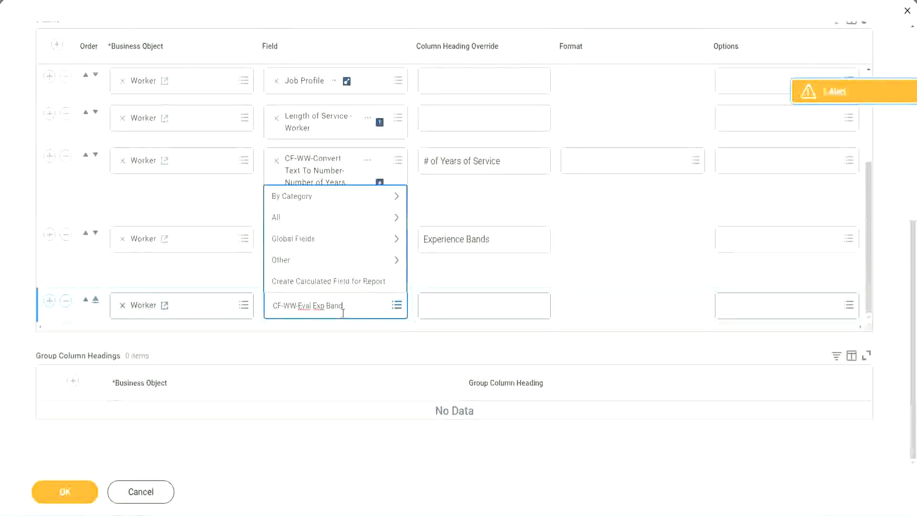
pyautogui.press('Return')
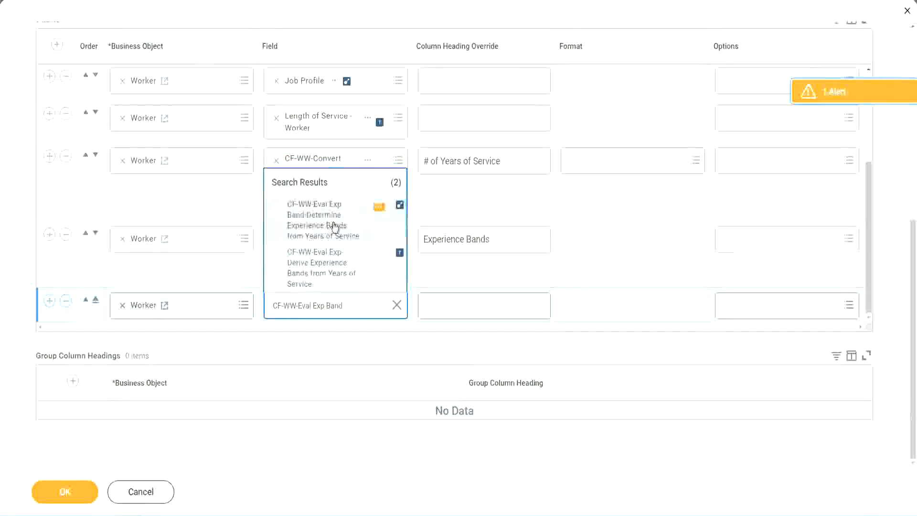
pyautogui.click(334, 226)
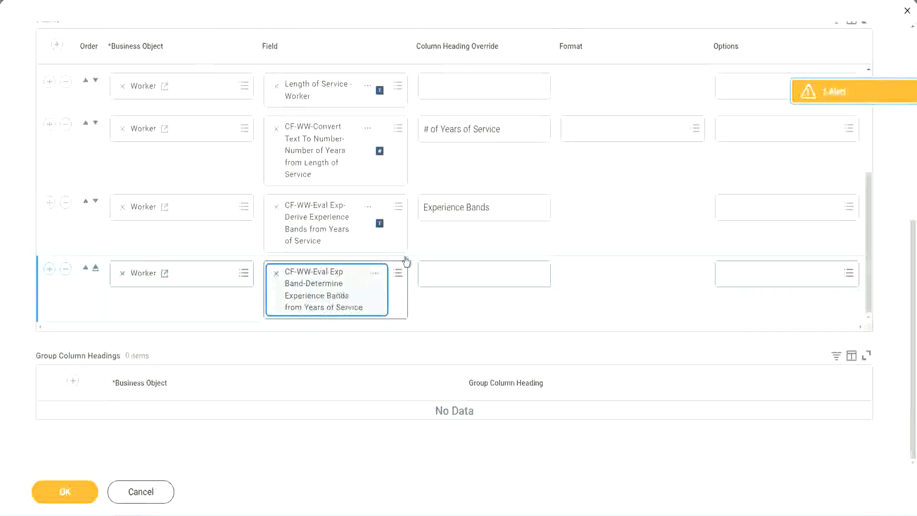
# - Set the new column's heading override to "Experience Bands (Eval Exp Bands)", reusing the heading text from the row above
pyautogui.click(504, 208)
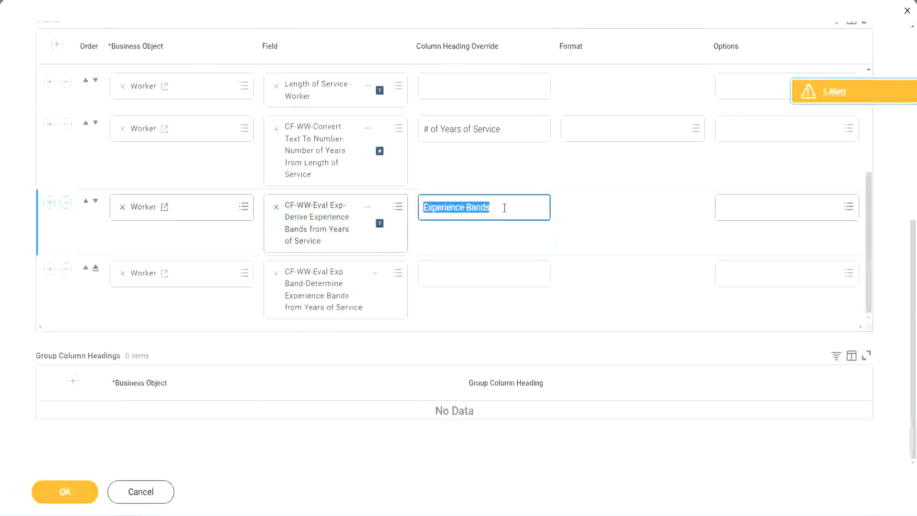
pyautogui.click(445, 273)
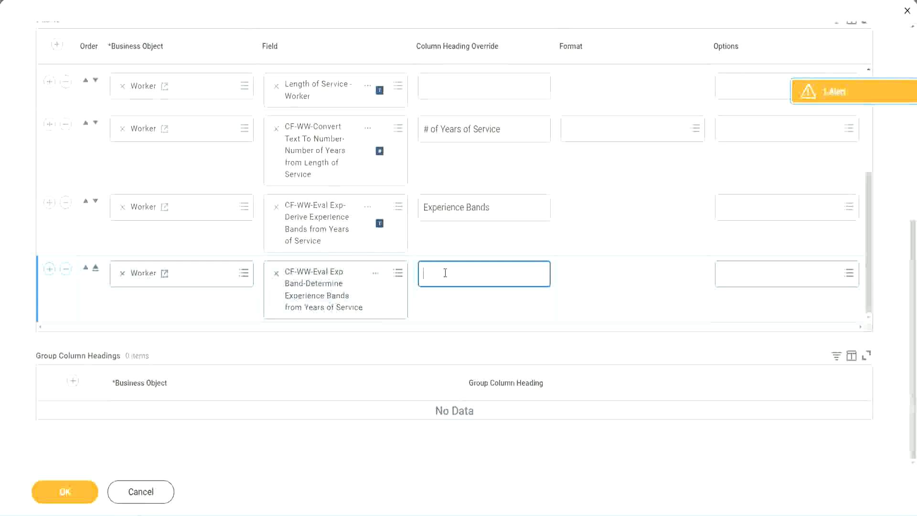
pyautogui.hotkey('ctrl', 'v')
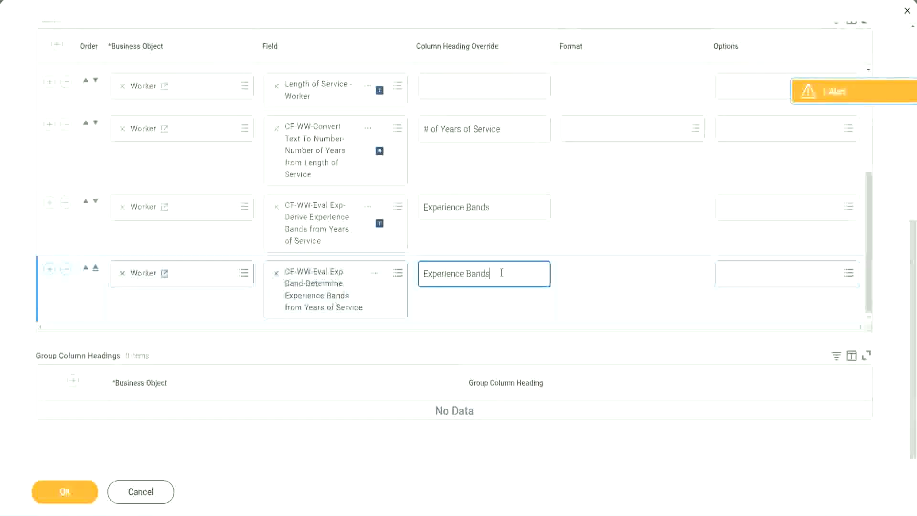
pyautogui.write('(')
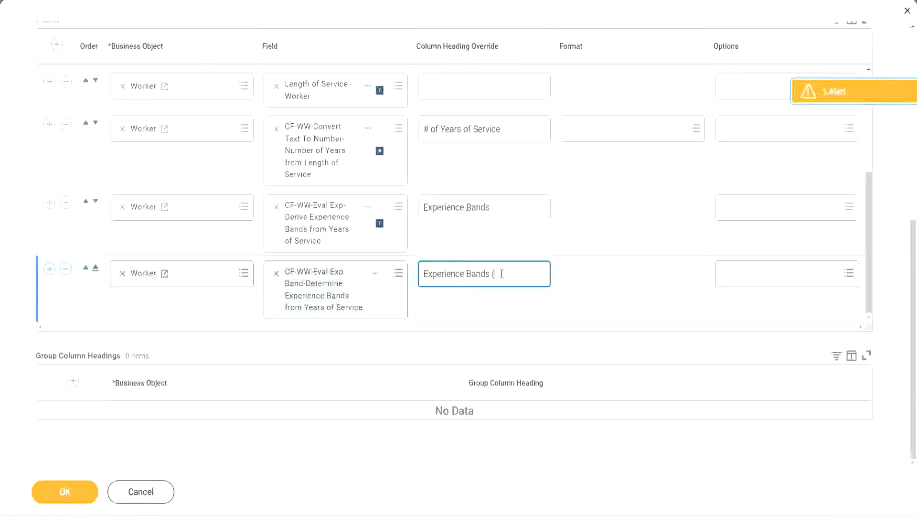
pyautogui.write('Eval Exp Bands)')
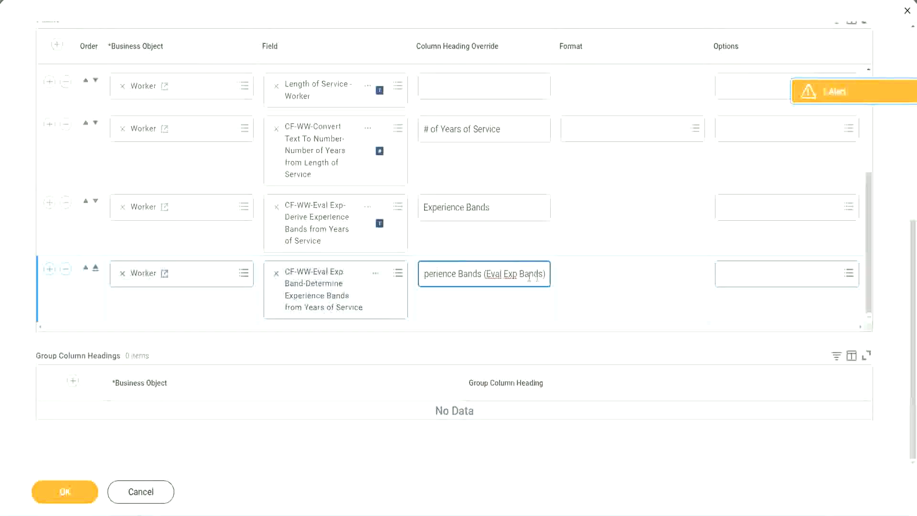
pyautogui.doubleClick(511, 274)
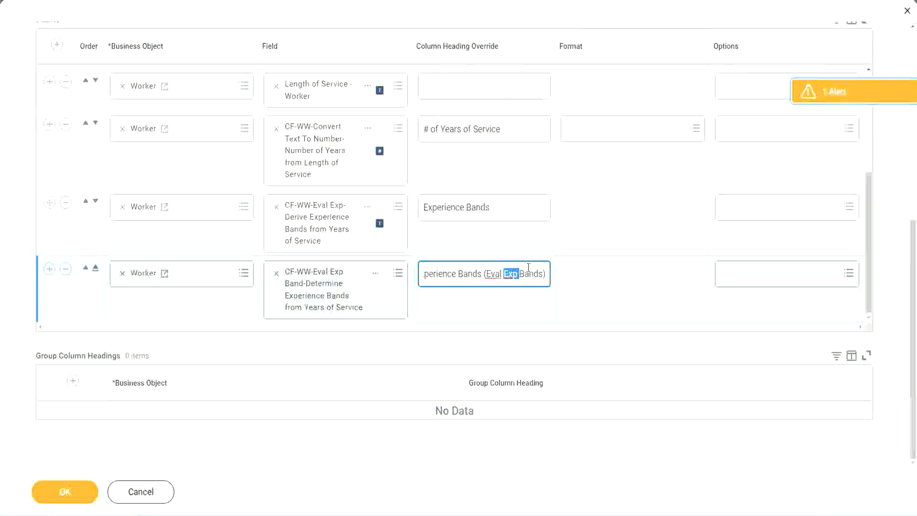
pyautogui.click(528, 272)
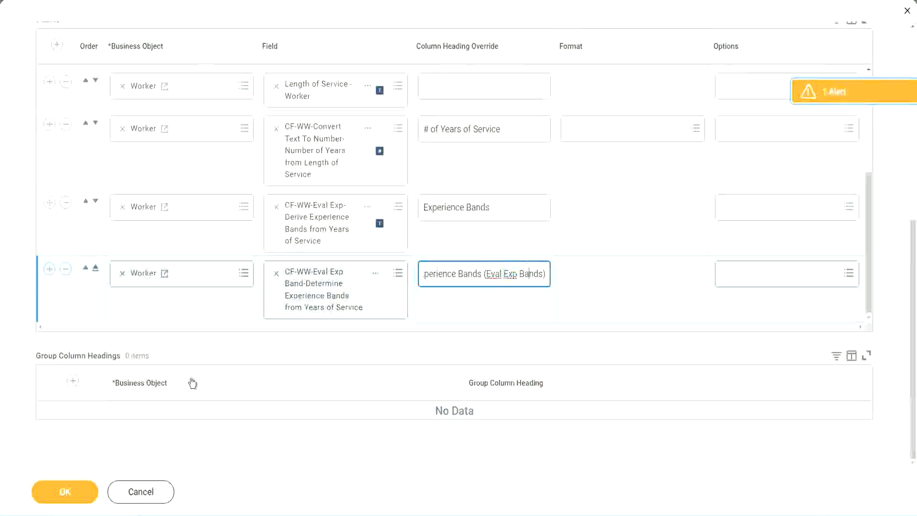
# - Save the edited WW Employee Details report and run it
pyautogui.click(71, 495)
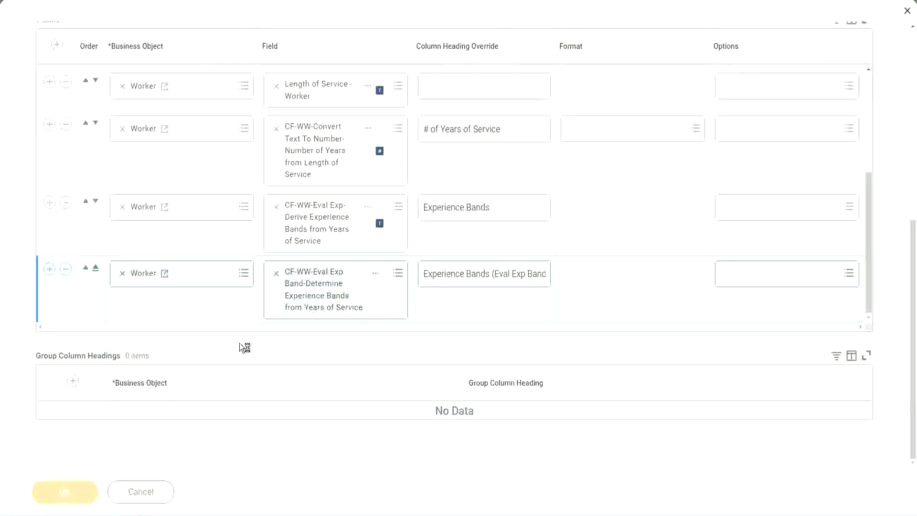
pyautogui.click(108, 485)
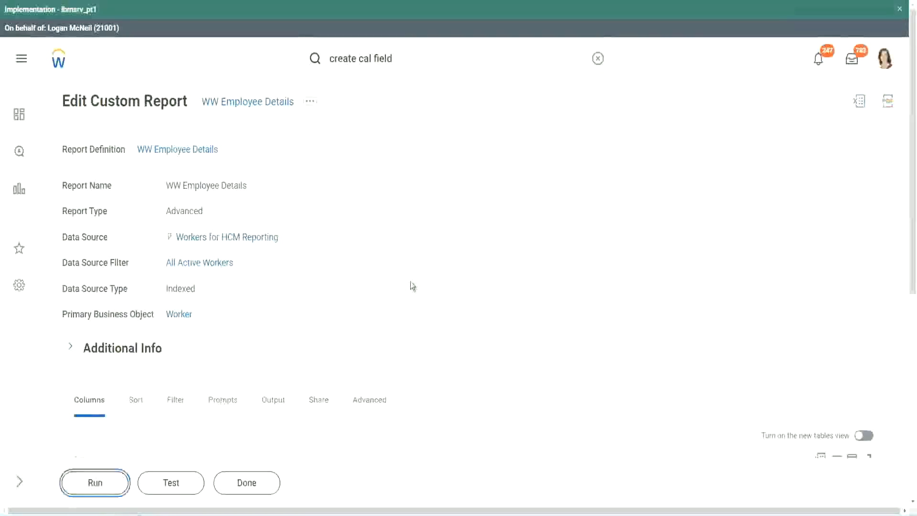